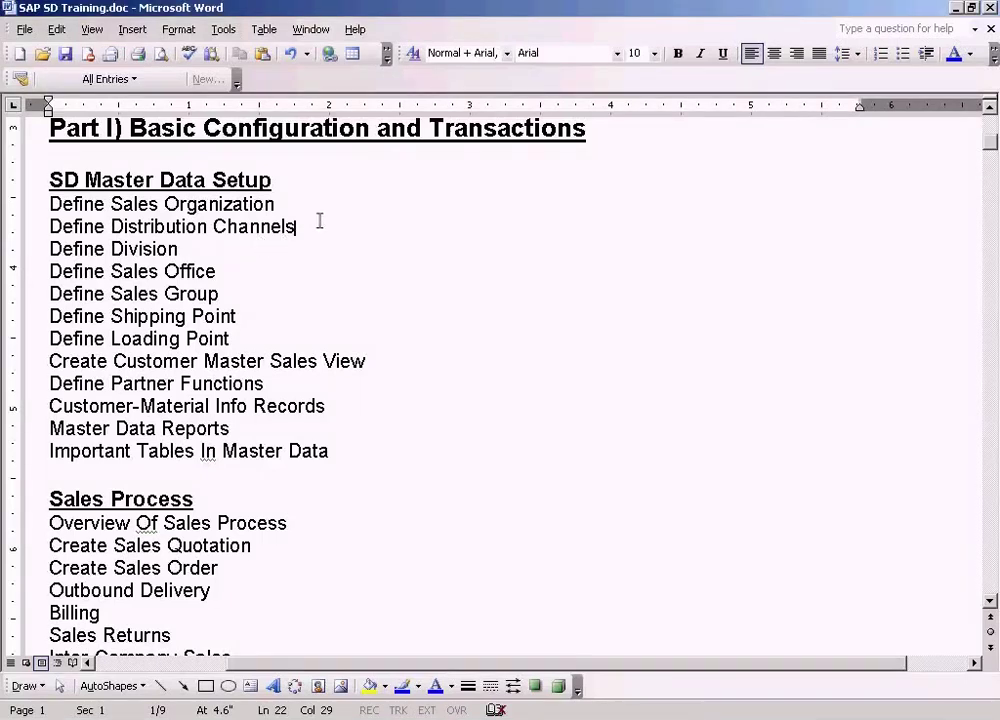
Highlight the Define Distribution Channels topic in the training outline and switch to the Sales Organization diagram in Paint.
left_click_drag(310, 222, 86, 226)
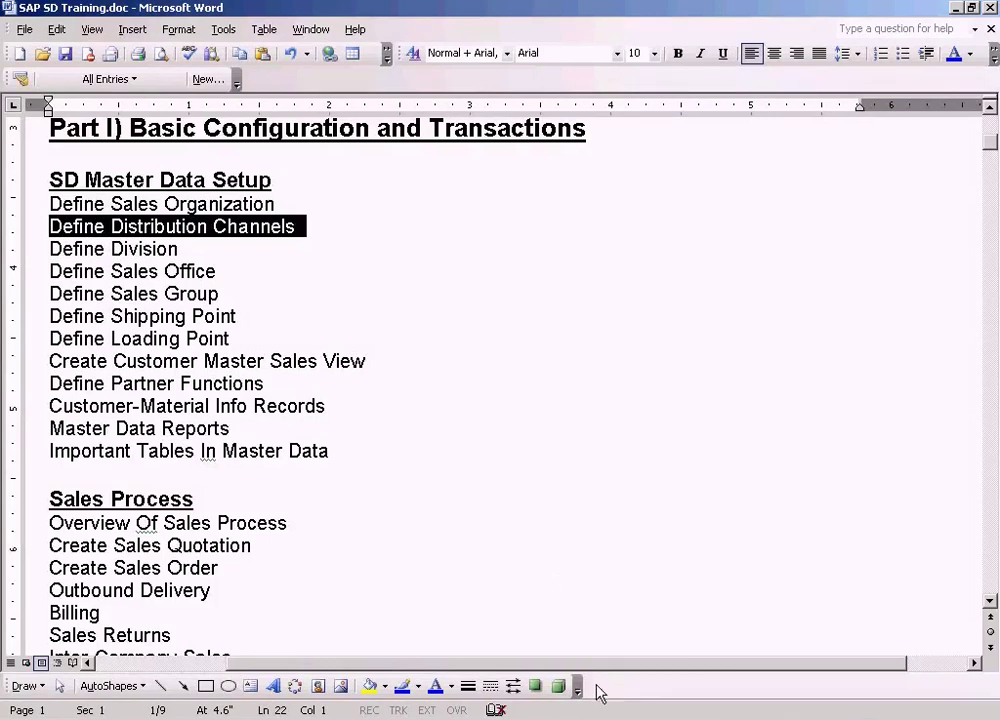
key("alt+Tab")
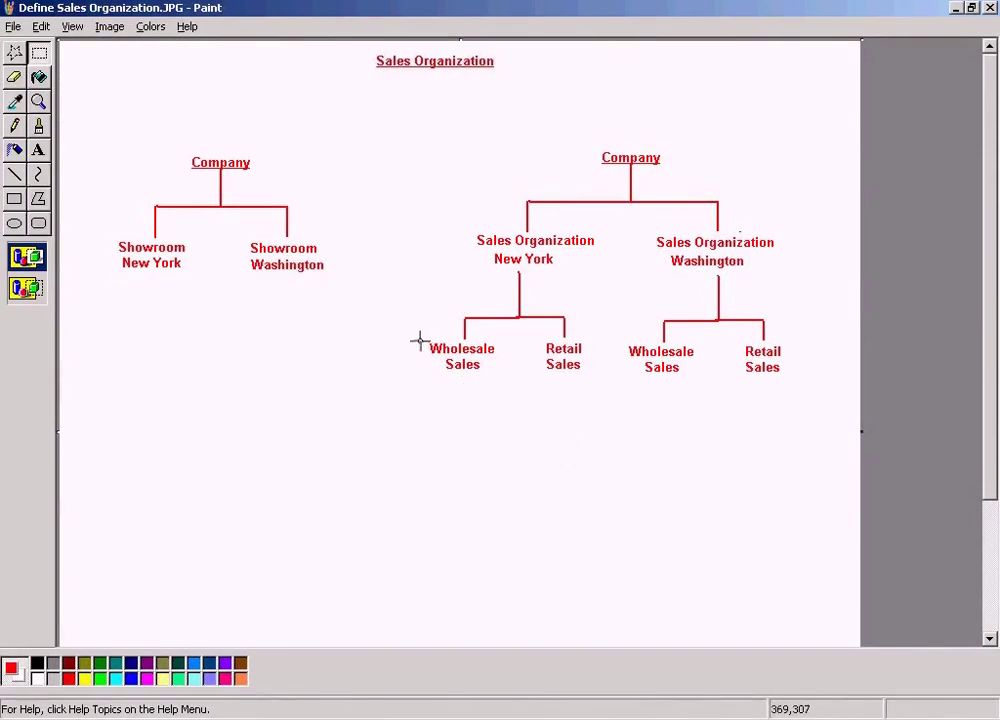
Examine the Wholesale Sales and Retail Sales branches beneath Sales Organization New York in the diagram.
left_click_drag(417, 338, 597, 387)
left_click(438, 429)
left_click_drag(417, 338, 504, 380)
left_click(468, 397)
left_click_drag(531, 336, 599, 388)
left_click(607, 456)
left_click_drag(405, 336, 511, 397)
left_click(386, 435)
Move both Wholesale Sales and Retail Sales branch pairs from the sales organizations chart to beneath the two showrooms.
left_click_drag(400, 267, 359, 263)
left_click(781, 440)
left_click(761, 402)
left_click_drag(800, 388, 382, 269)
left_click_drag(654, 316, 292, 326)
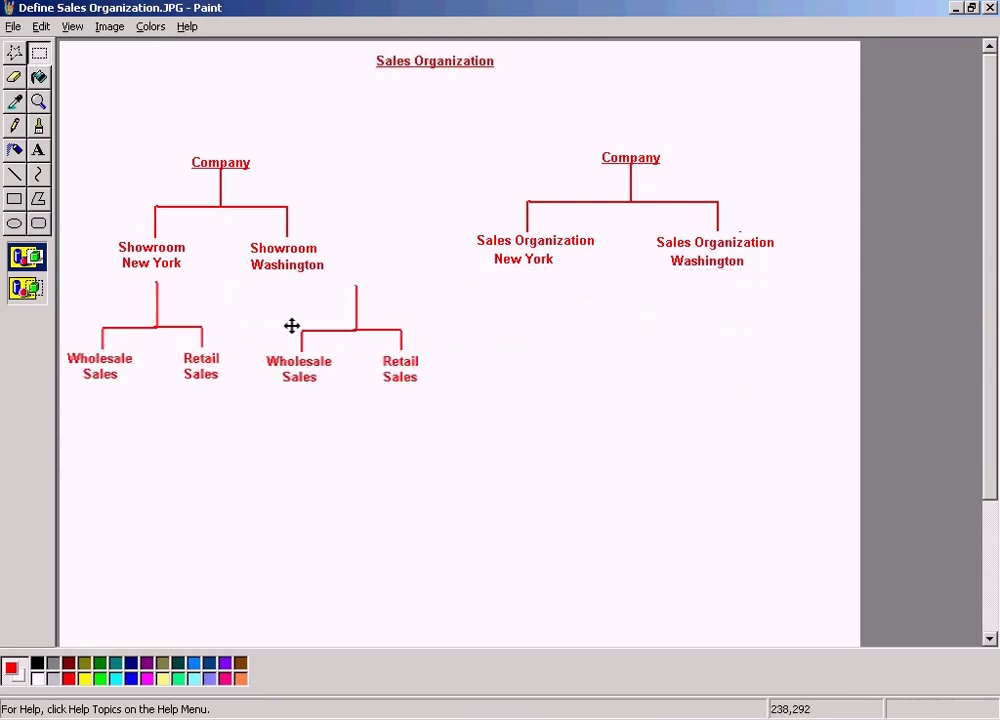
left_click(449, 458)
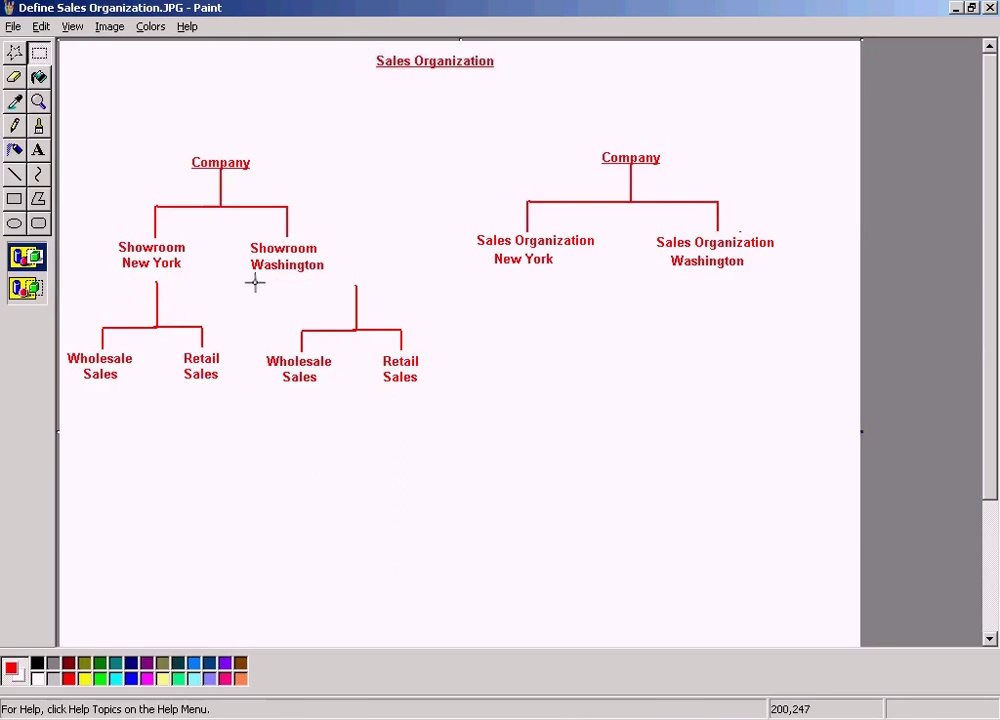
Shift the second Wholesale Sales and Retail Sales branch slightly left toward Showroom Washington.
left_click_drag(255, 283, 462, 397)
left_click_drag(429, 359, 405, 359)
left_click(605, 370)
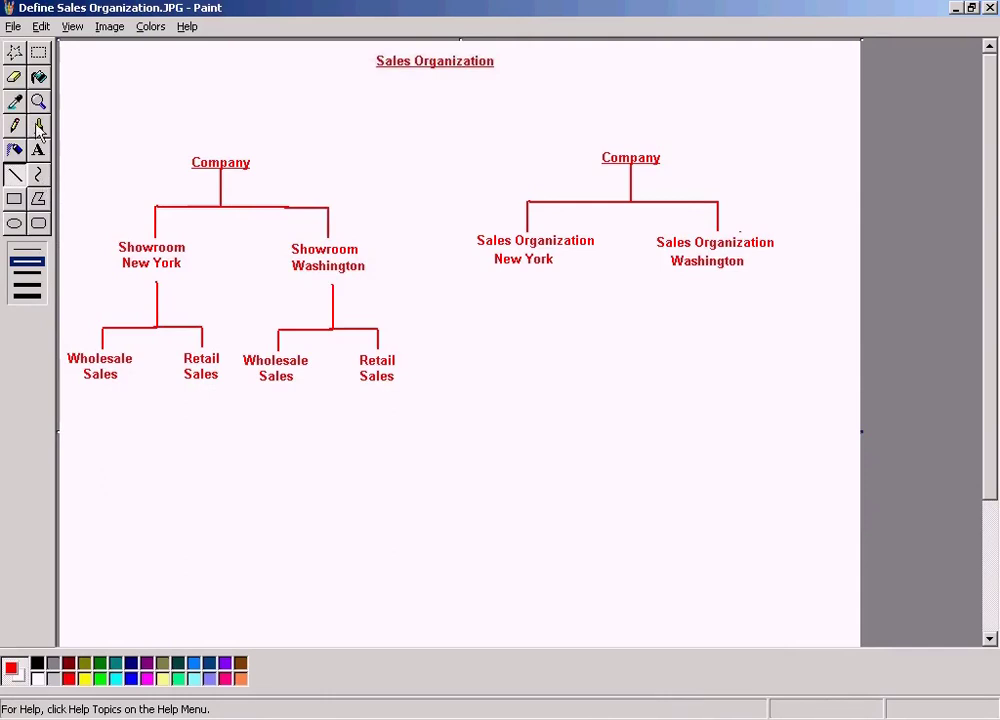
Copy both Wholesale Sales and Retail Sales branch pairs and place the copy beneath Sales Organization New York and Washington.
left_click(38, 52)
left_click_drag(407, 396, 50, 273)
key("ctrl+c")
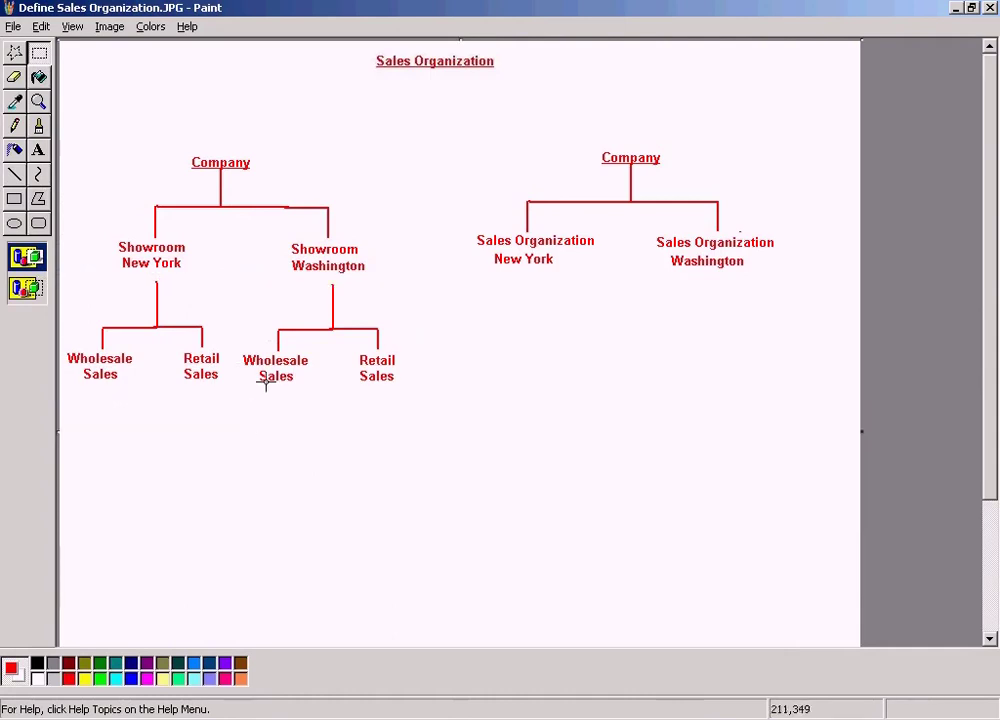
key("ctrl+v")
left_click_drag(297, 116, 682, 333)
left_click(705, 470)
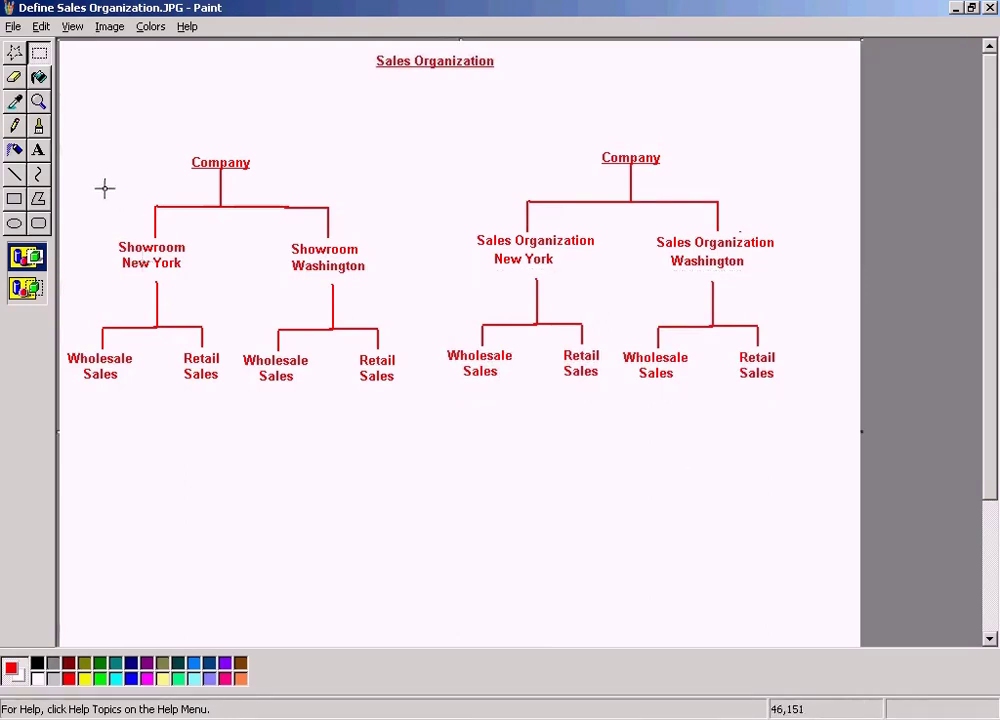
left_click(38, 150)
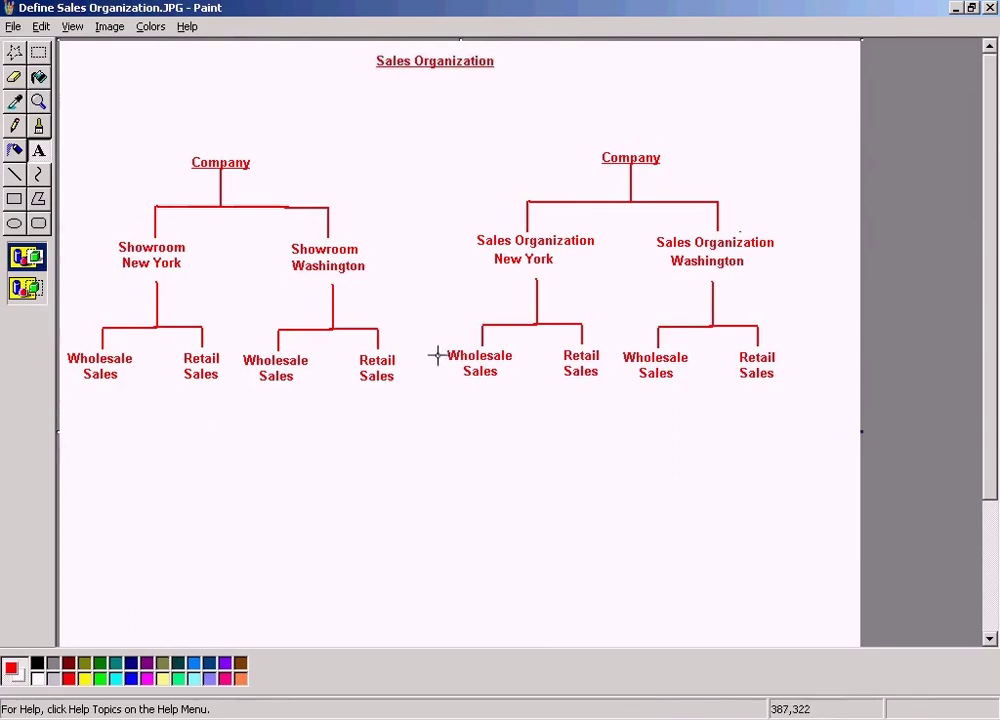
left_click_drag(439, 344, 809, 410)
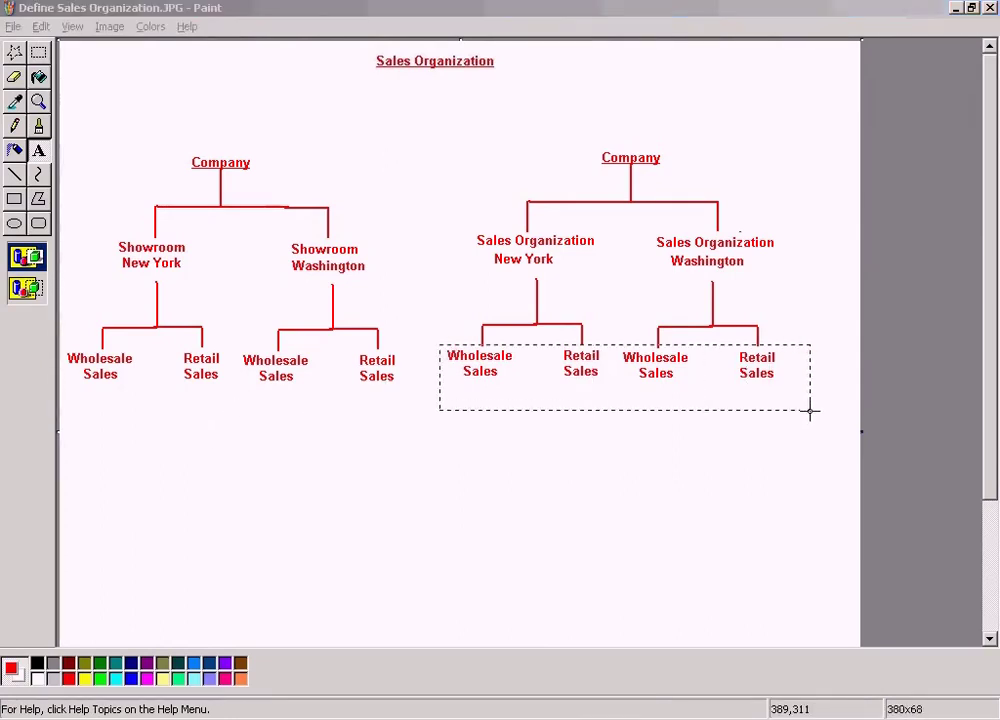
left_click(674, 440)
left_click(38, 52)
left_click_drag(443, 347, 822, 388)
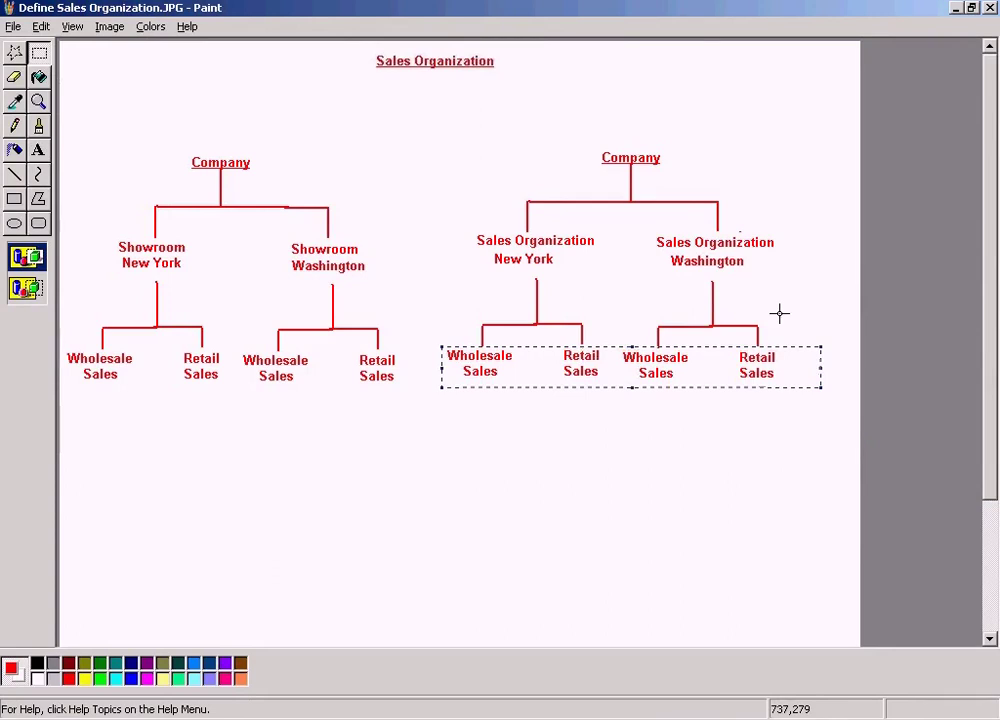
Cover the labels under the sales organizations with a text box and label New York's first branch "DC Wholesale" on two lines.
left_click(38, 150)
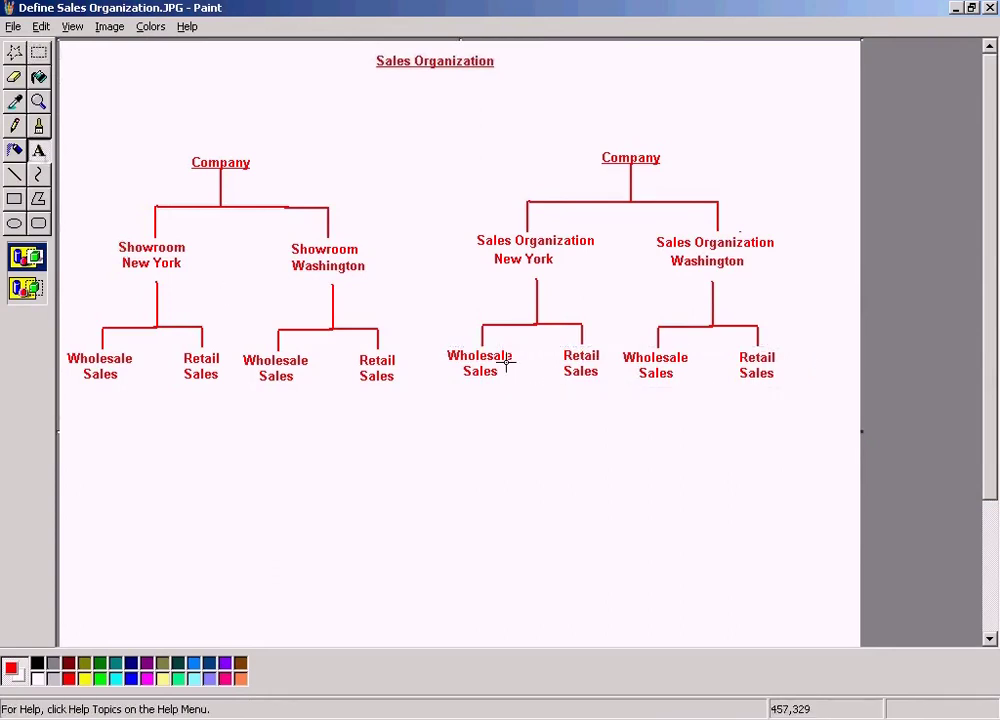
left_click_drag(438, 346, 807, 395)
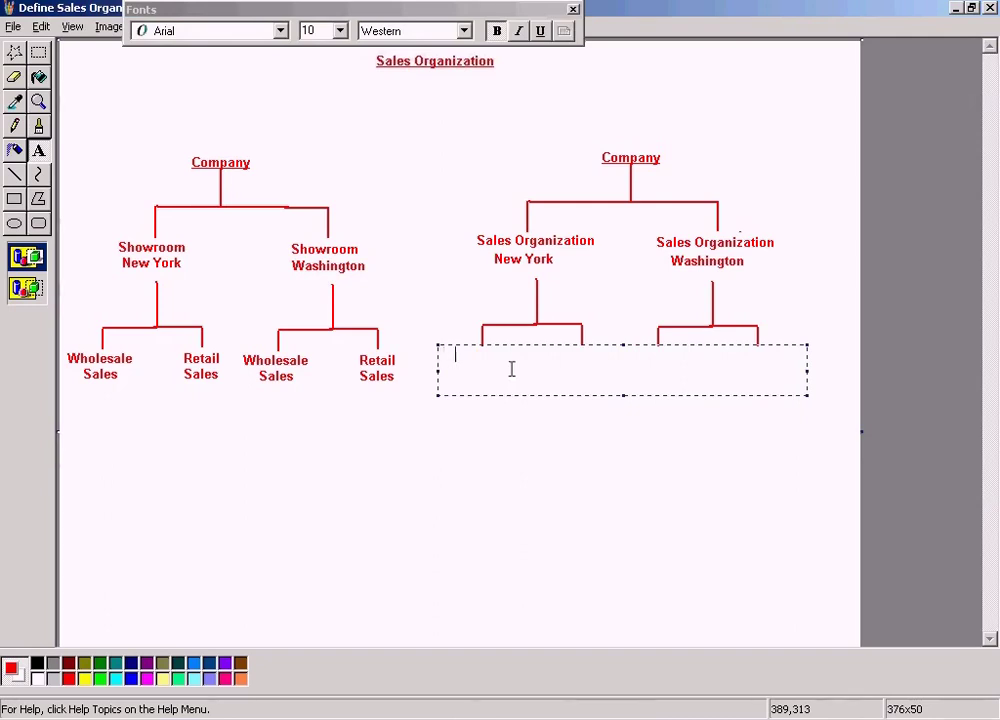
type("DC")
key("End")
key("Return")
type("Wholesales")
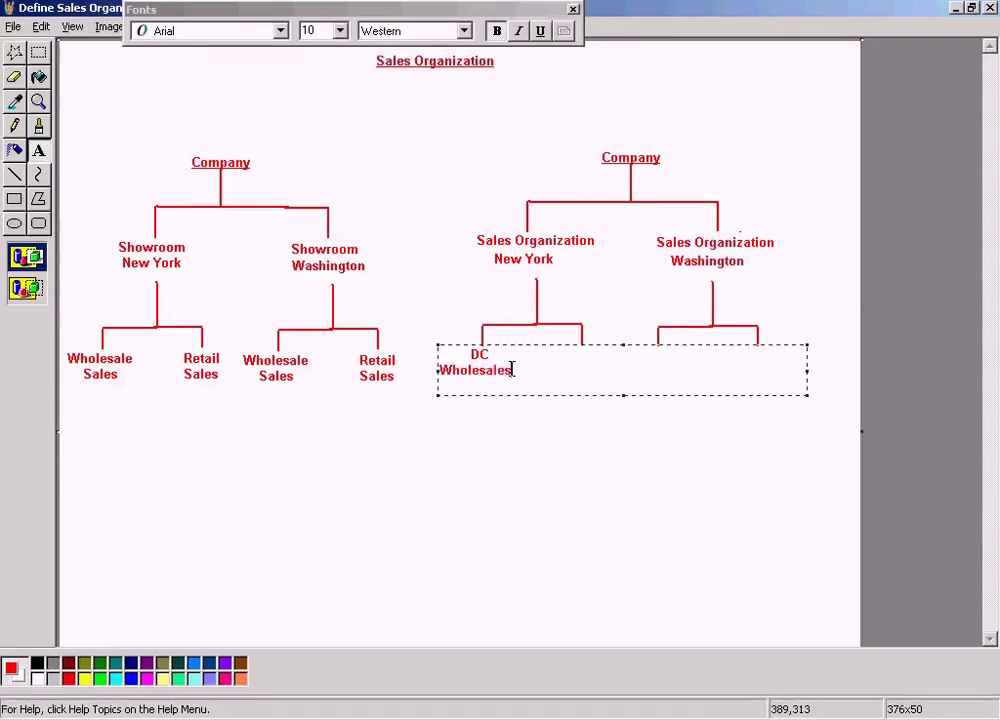
key("BackSpace")
Label the second branch of Sales Organization New York "DC Retail" on two lines in the same text box.
key("Home")
key("Up")
key("End")
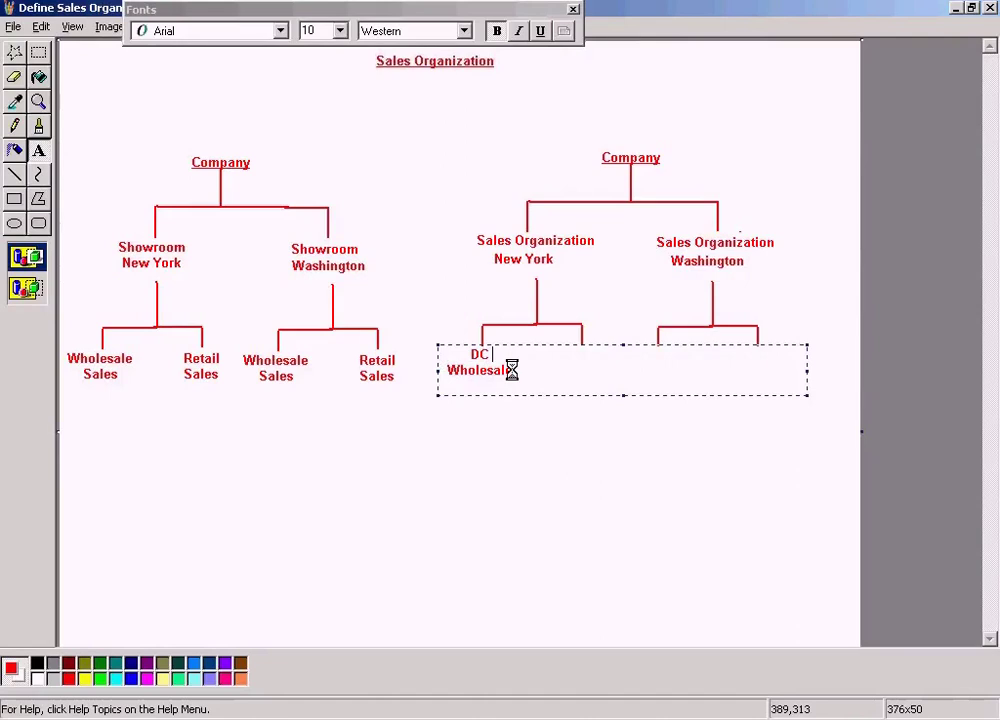
type("DC")
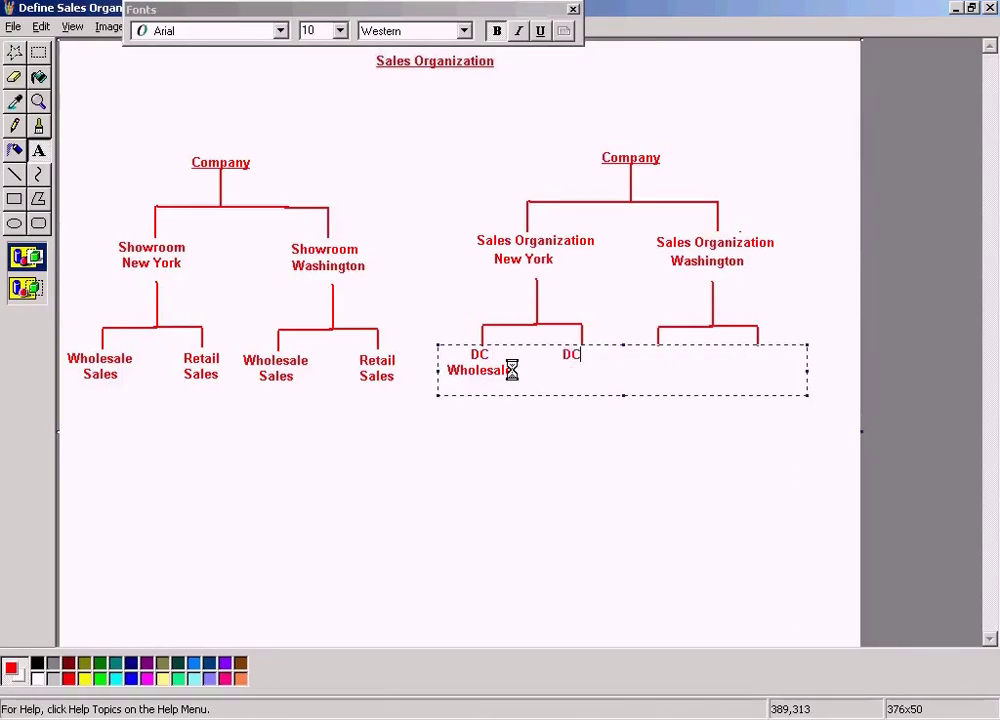
key("Left")
key("Left")
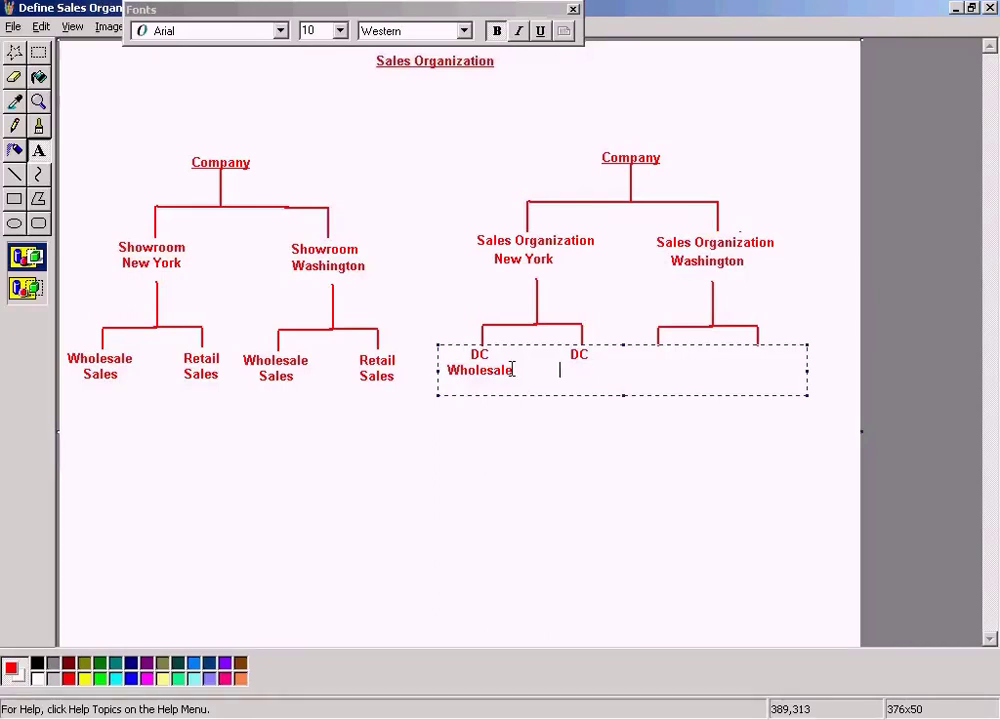
type("Retail")
Label the first branch of Sales Organization Washington "DC Wholesale" on two lines.
key("Up")
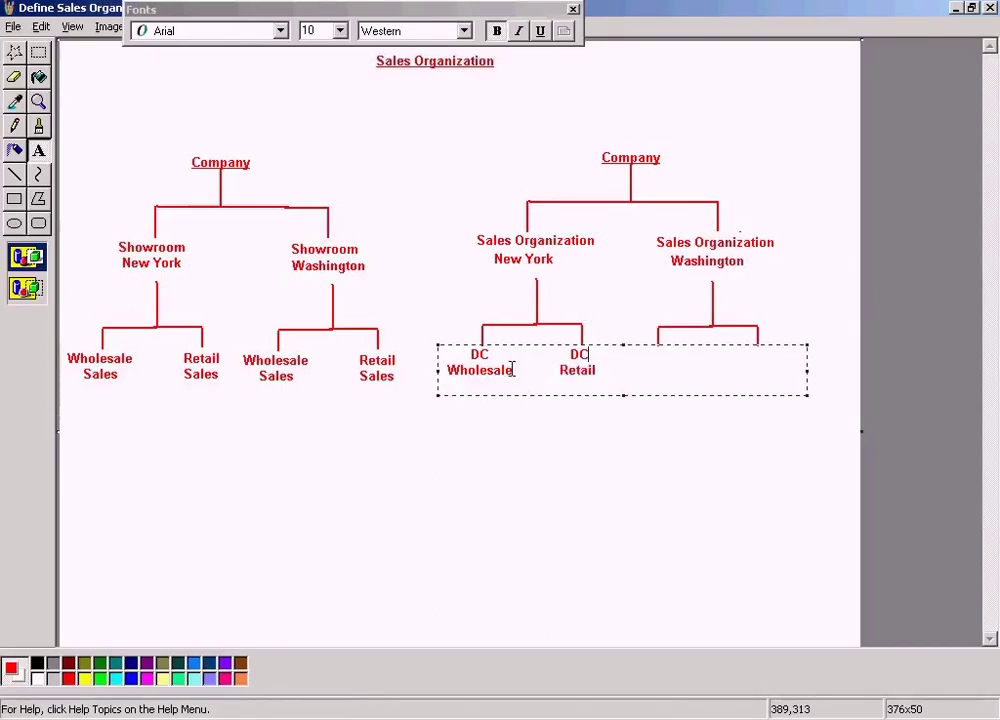
type("DC")
key("Down")
type("Wholesa")
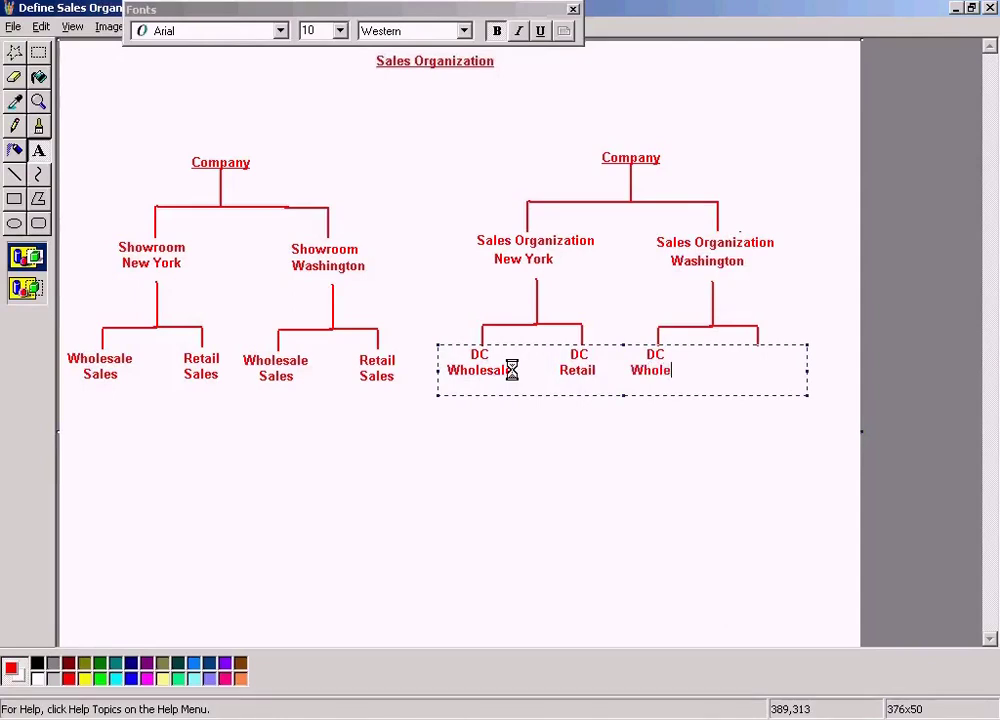
type("le")
Label the second branch of Sales Organization Washington "DC Retail" and finish the text box.
type("                    DC")
key("Down")
type("Retail")
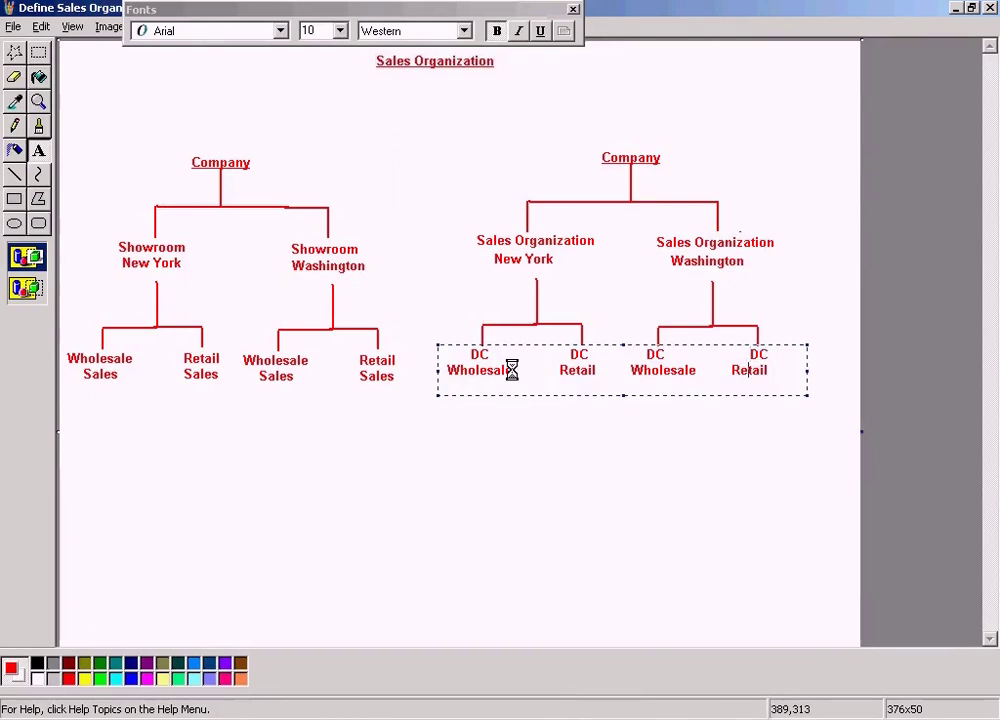
key("Down")
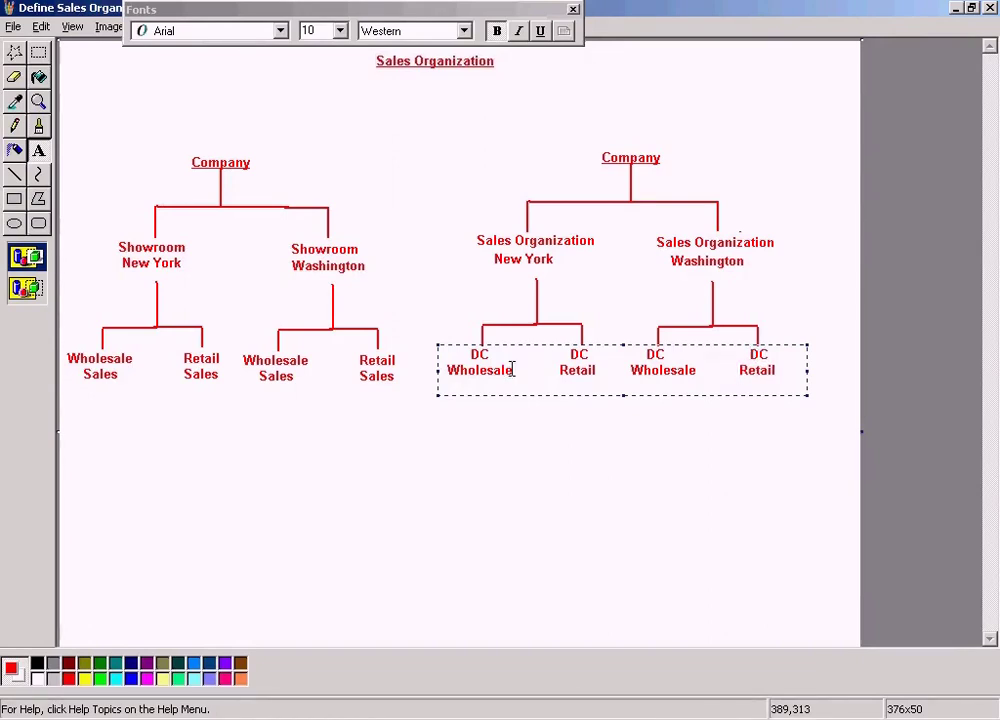
left_click(455, 151)
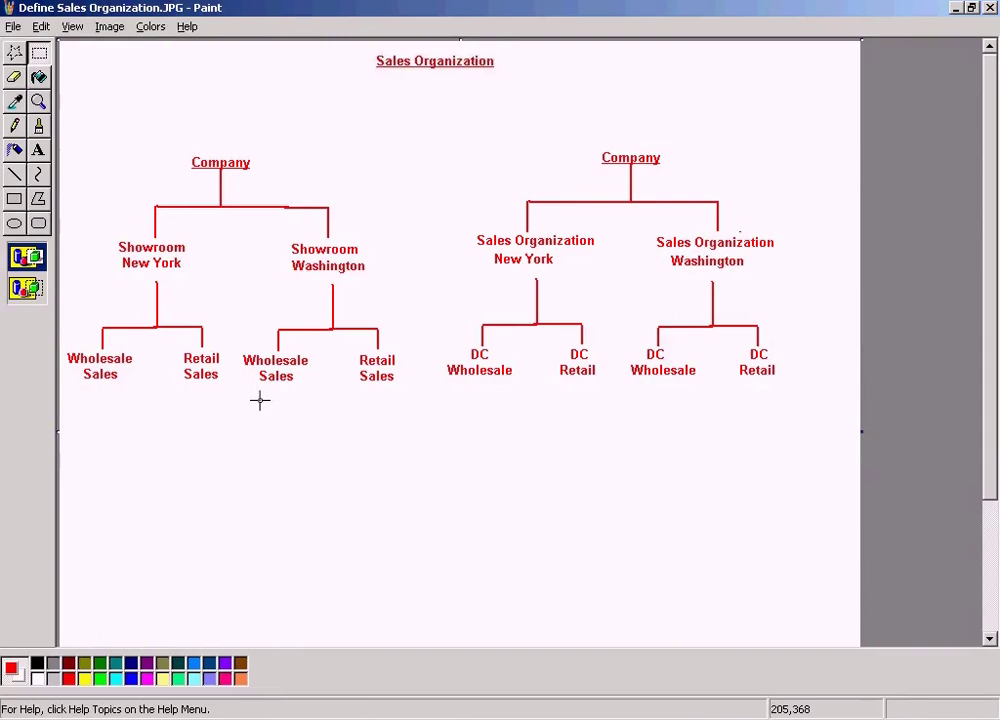
Save the diagram and shift the whole Company chart containing the sales organizations slightly to the right.
left_click(12, 26)
left_click(55, 96)
left_click_drag(439, 130, 812, 400)
left_click_drag(770, 348, 796, 347)
left_click(752, 503)
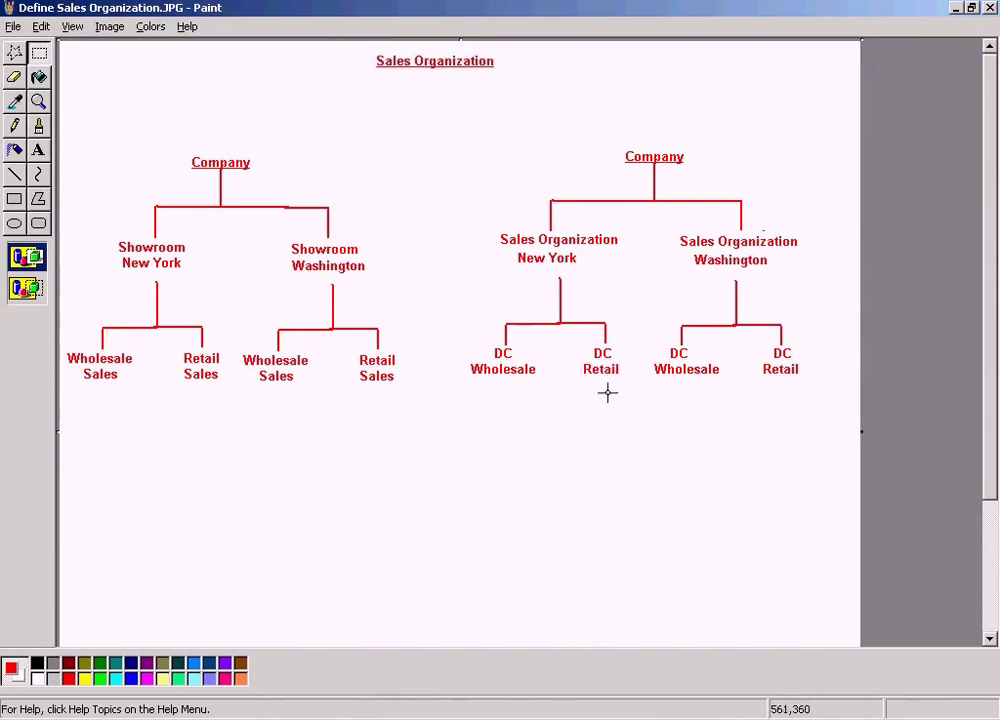
Switch to SAP and leave the distribution channels overview and its activity selection to return to the IMG structure.
left_click(357, 716)
left_click(343, 690)
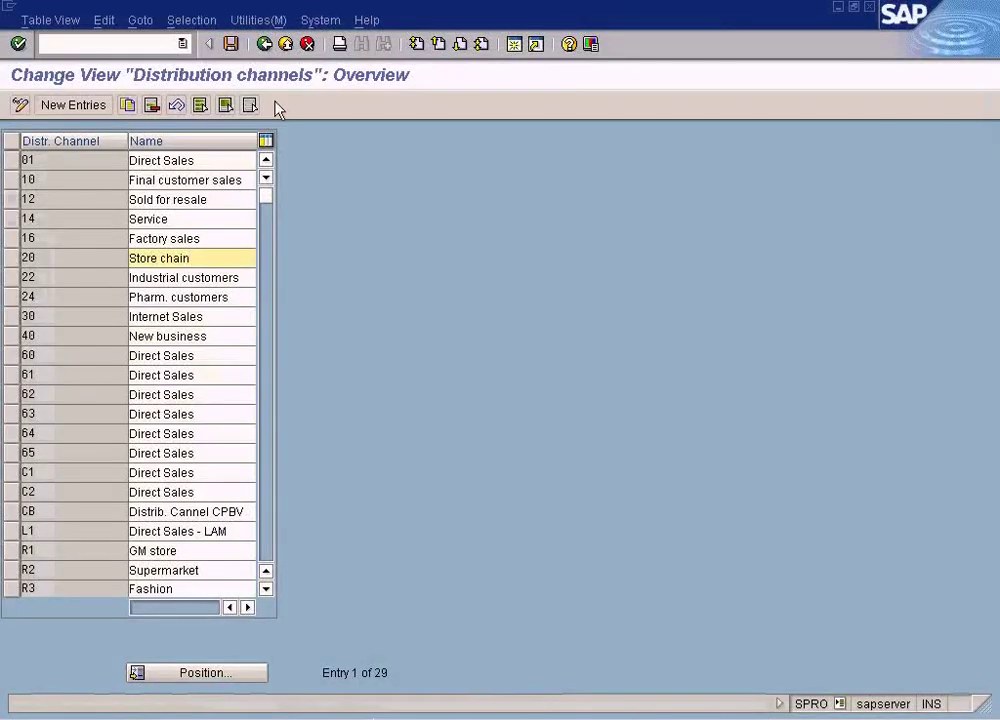
left_click(286, 44)
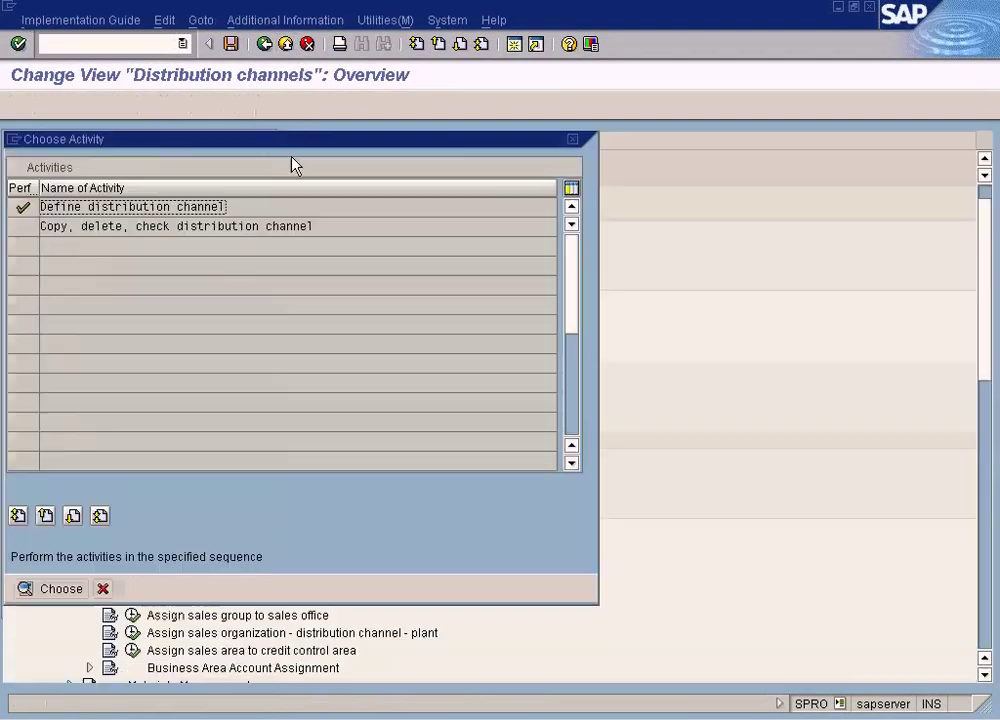
left_click(103, 589)
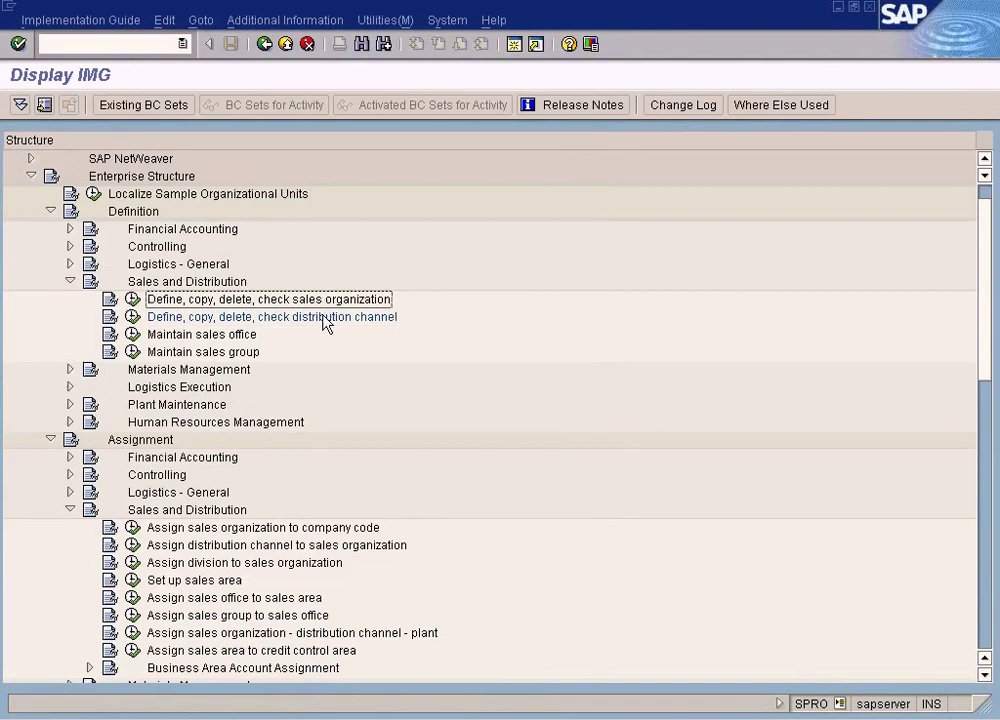
Open the Define distribution channel activity under Enterprise Structure, Definition, Sales and Distribution.
left_click(118, 214)
left_click(135, 232)
left_click(180, 285)
left_click(180, 318)
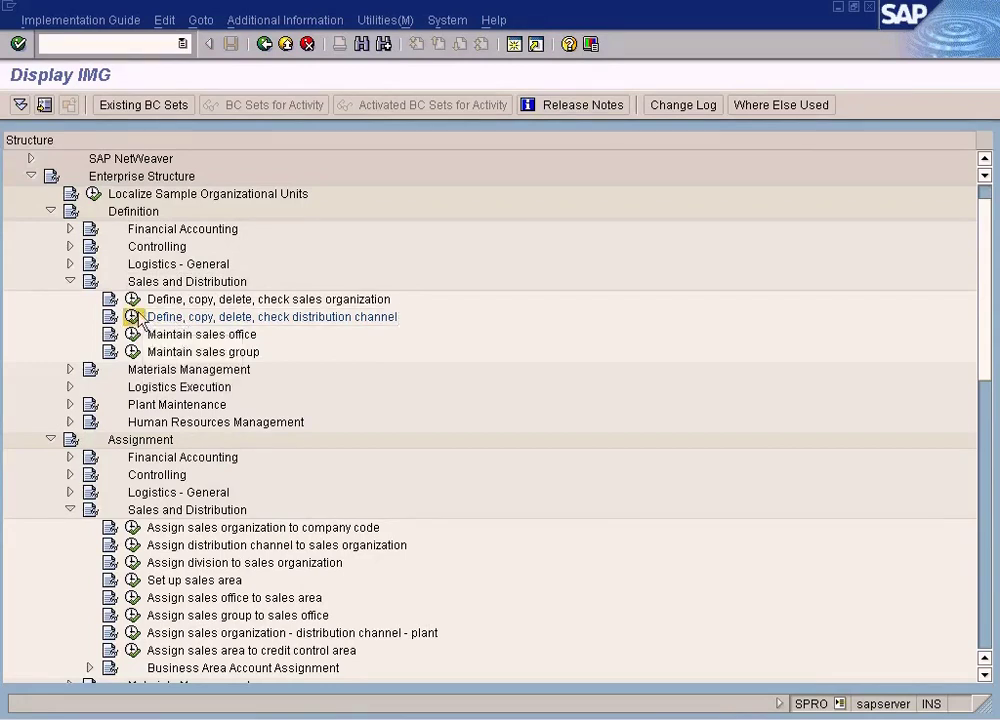
left_click(133, 316)
double_click(218, 206)
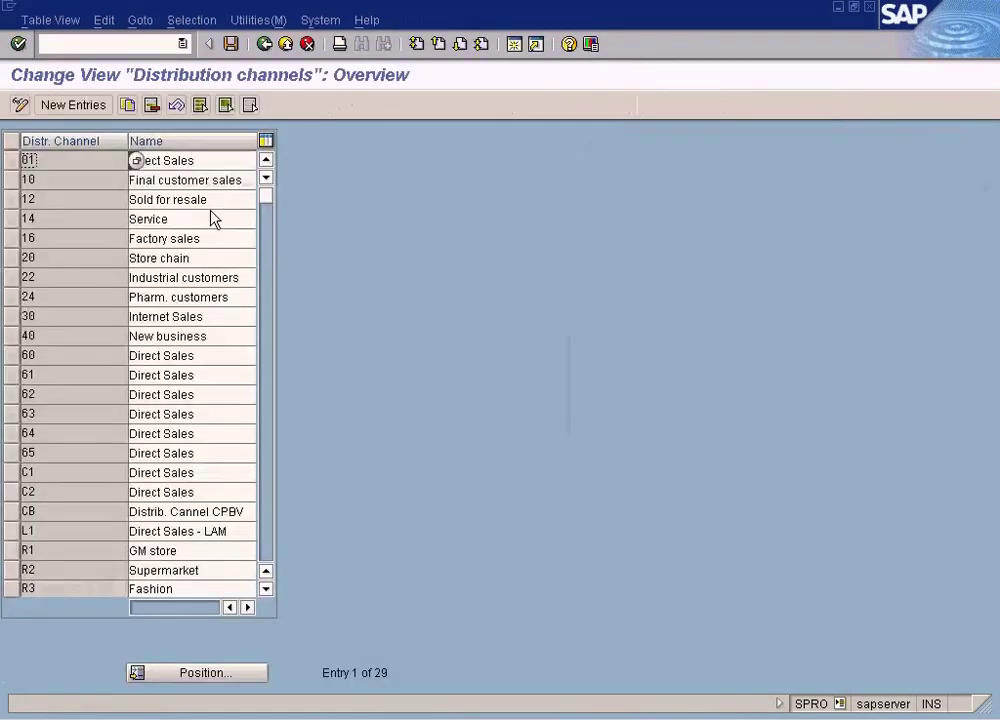
Create new distribution channel entries WH "Wholesale" and RE "Retail" and save them.
left_click(88, 106)
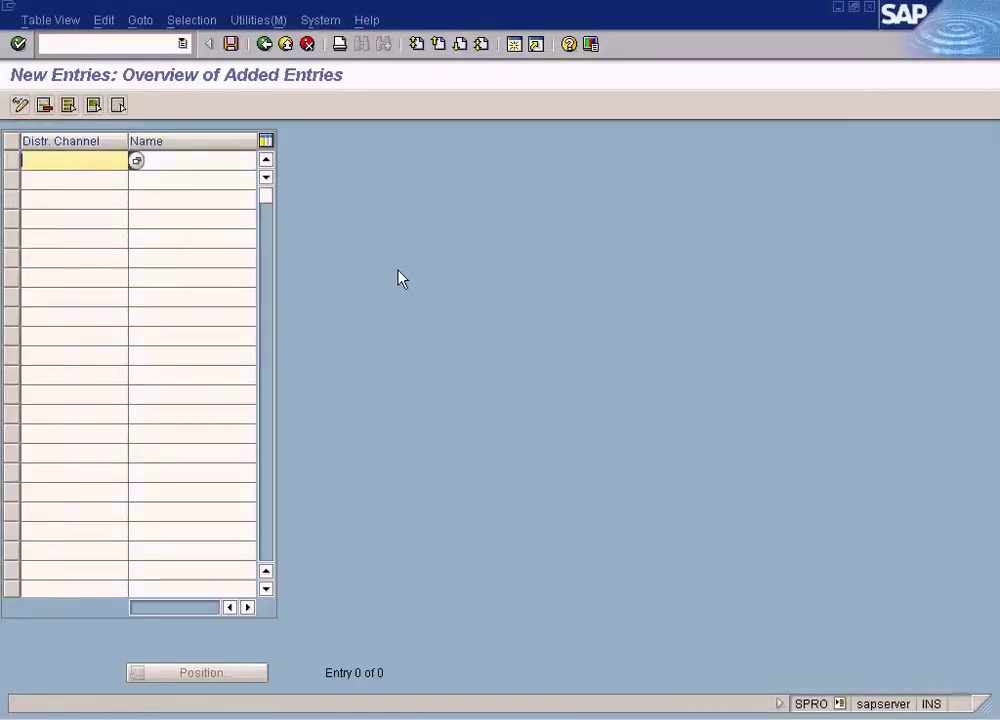
key("Tab")
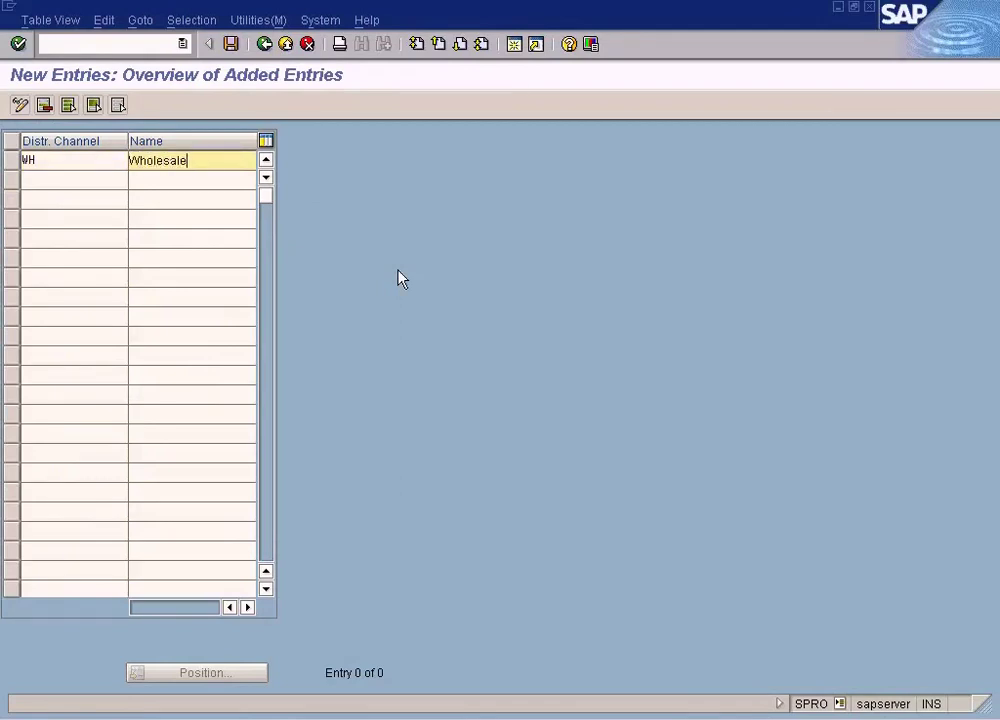
type("Wholesale")
key("Tab")
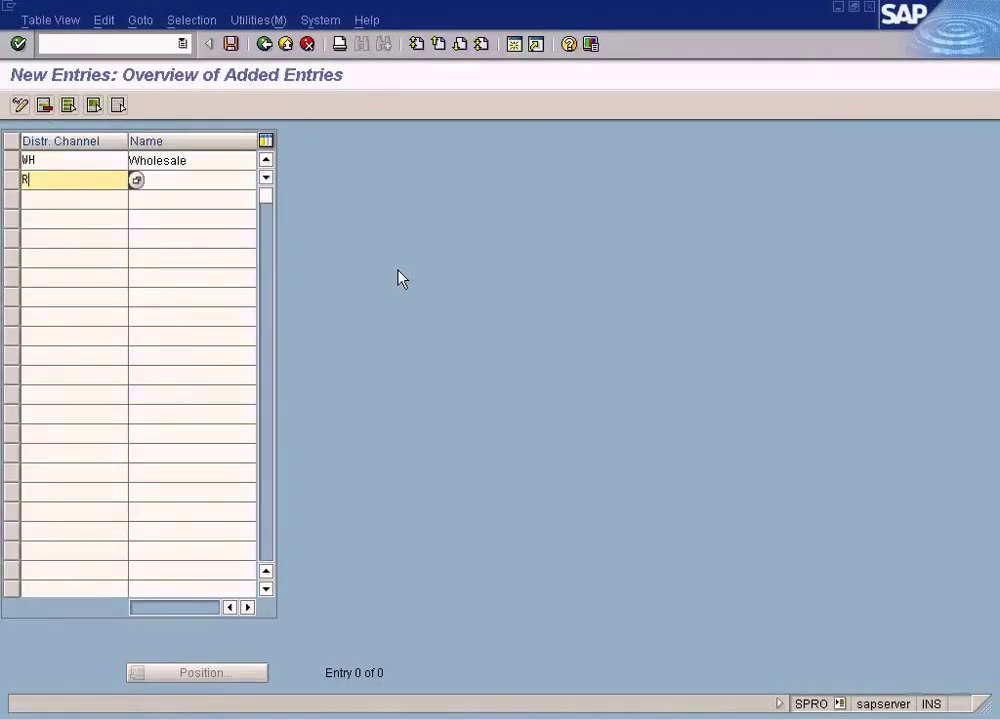
key("Tab")
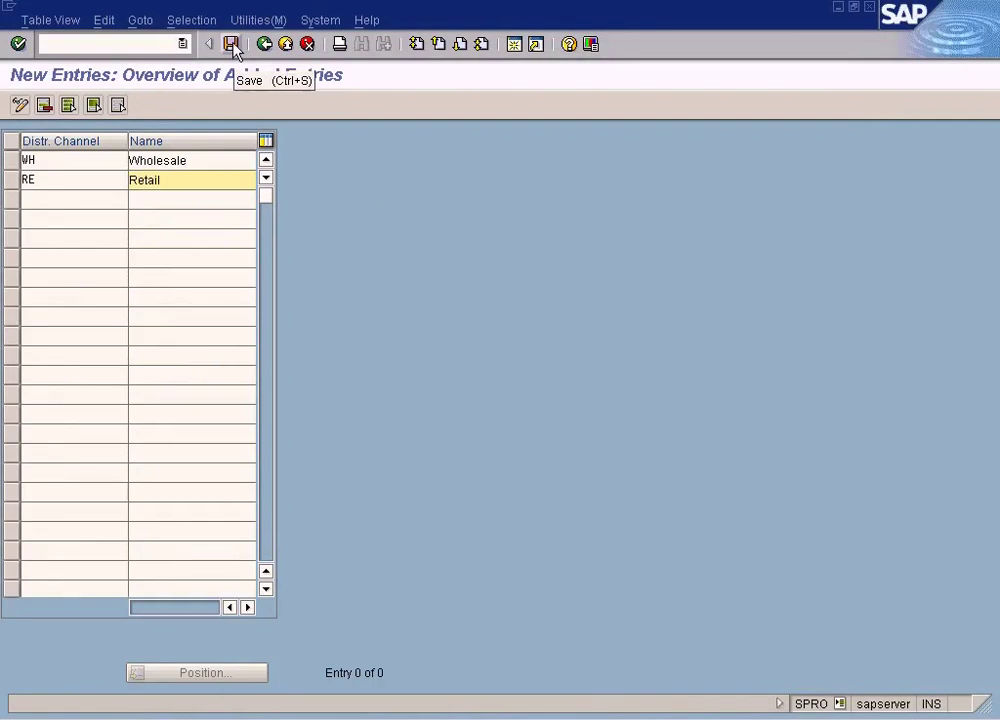
left_click(231, 45)
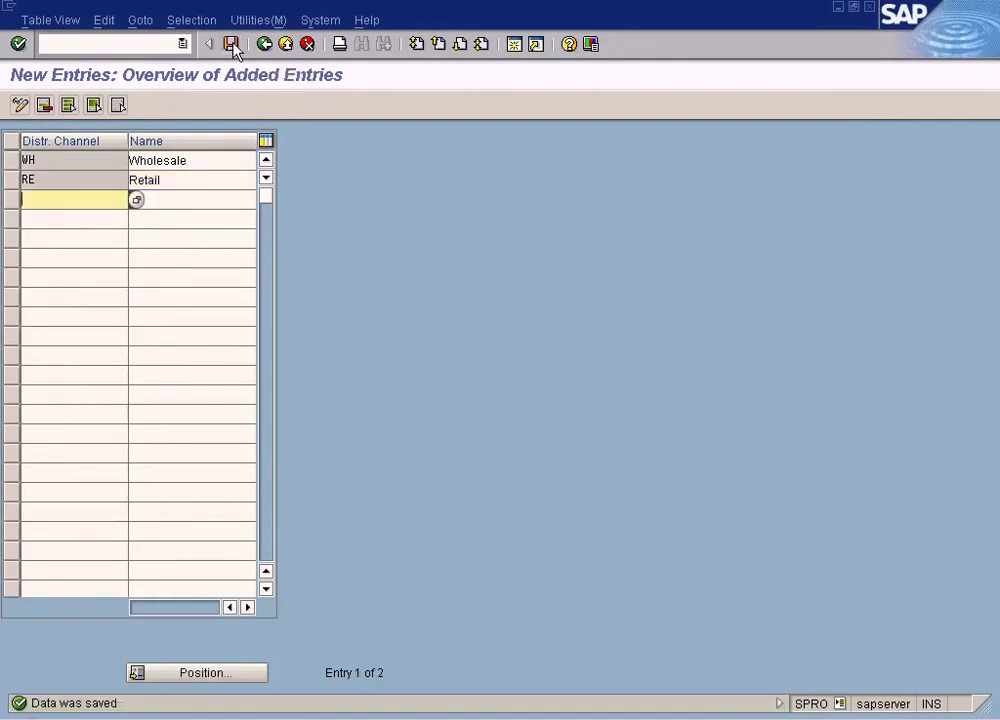
Look briefly at the diagram in Paint, return to SAP and exit the distribution channels view to the activity selection.
key("alt+Tab")
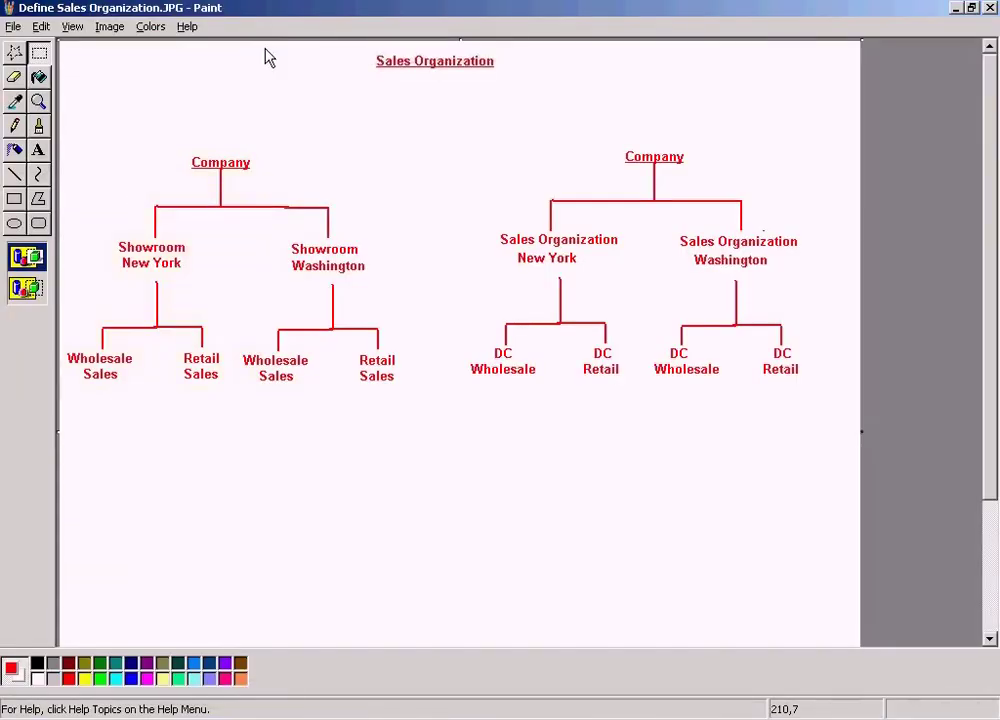
key("alt+Tab")
left_click(264, 44)
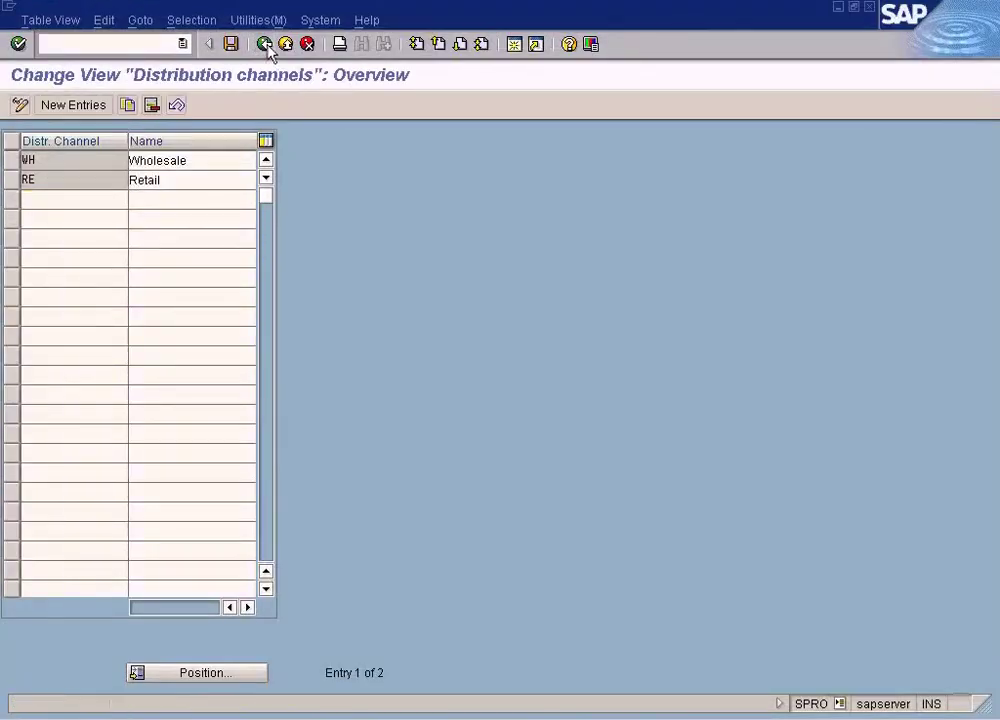
left_click(264, 44)
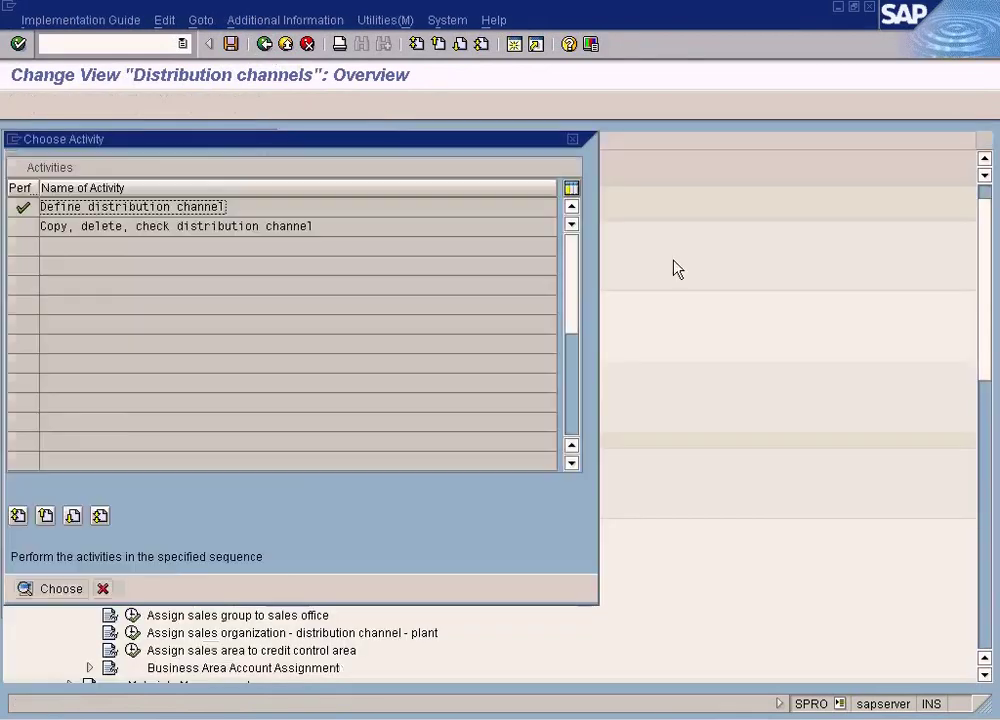
Close the activity selection and open Assign distribution channel to sales organization under Enterprise Structure, Assignment, Sales and Distribution.
left_click(102, 588)
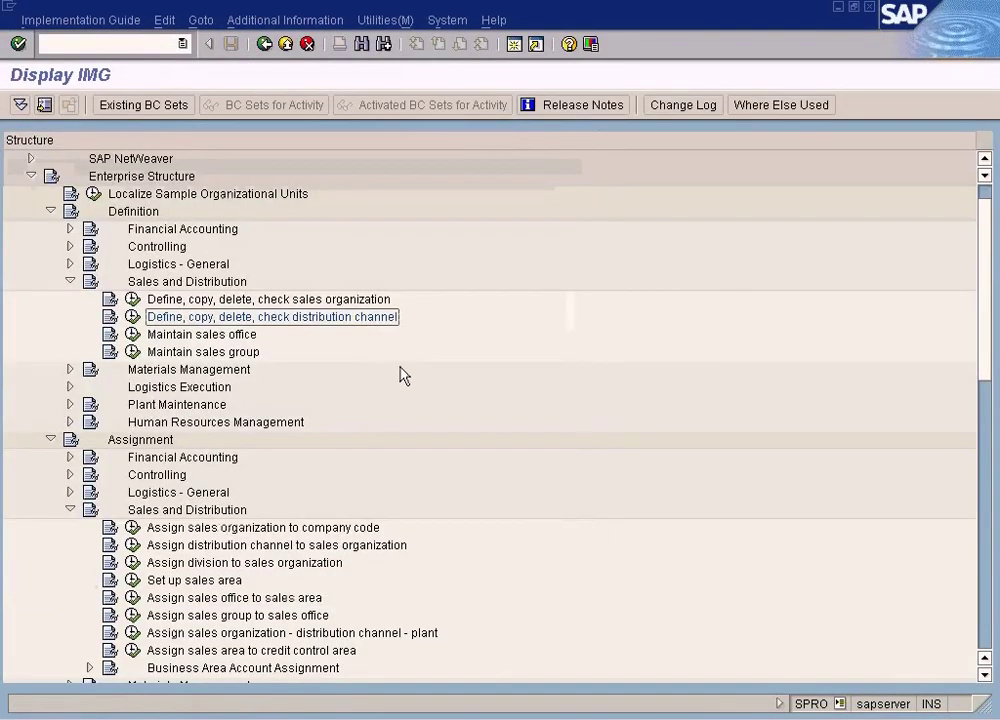
key("alt+Tab")
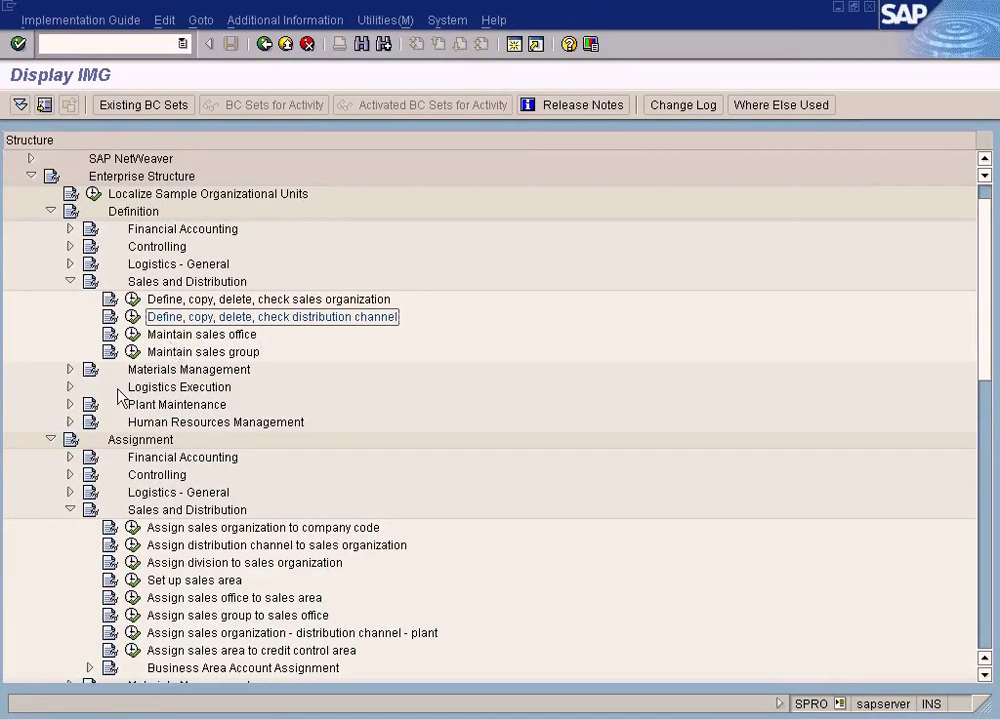
left_click(140, 441)
left_click(152, 511)
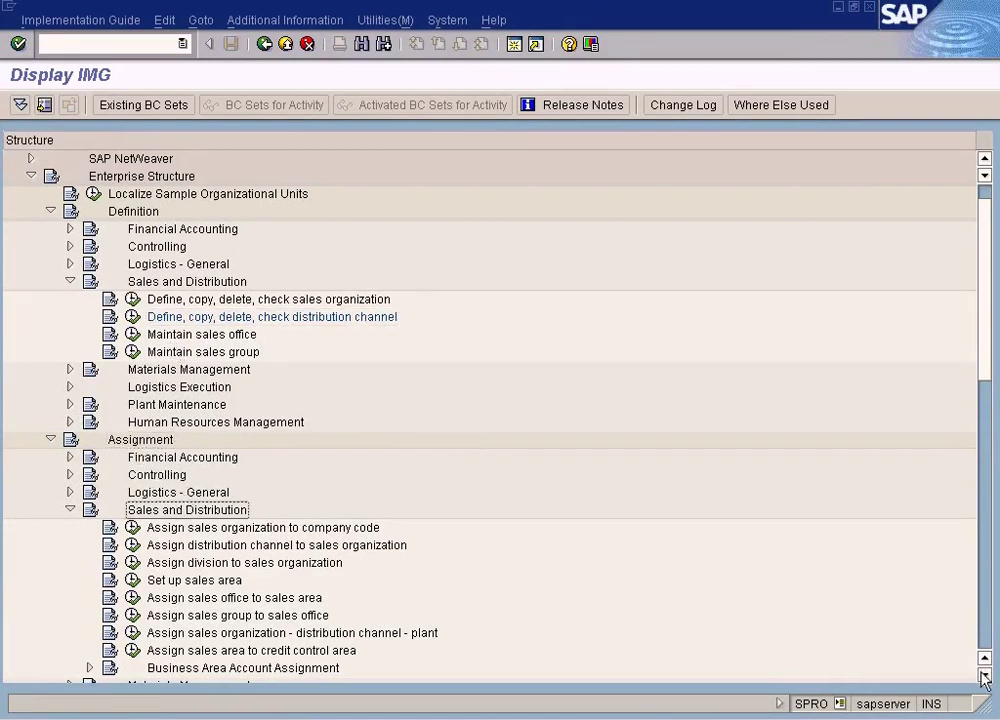
scroll(985, 660, "down", 1)
scroll(985, 660, "down", 3)
left_click(300, 476)
left_click(132, 475)
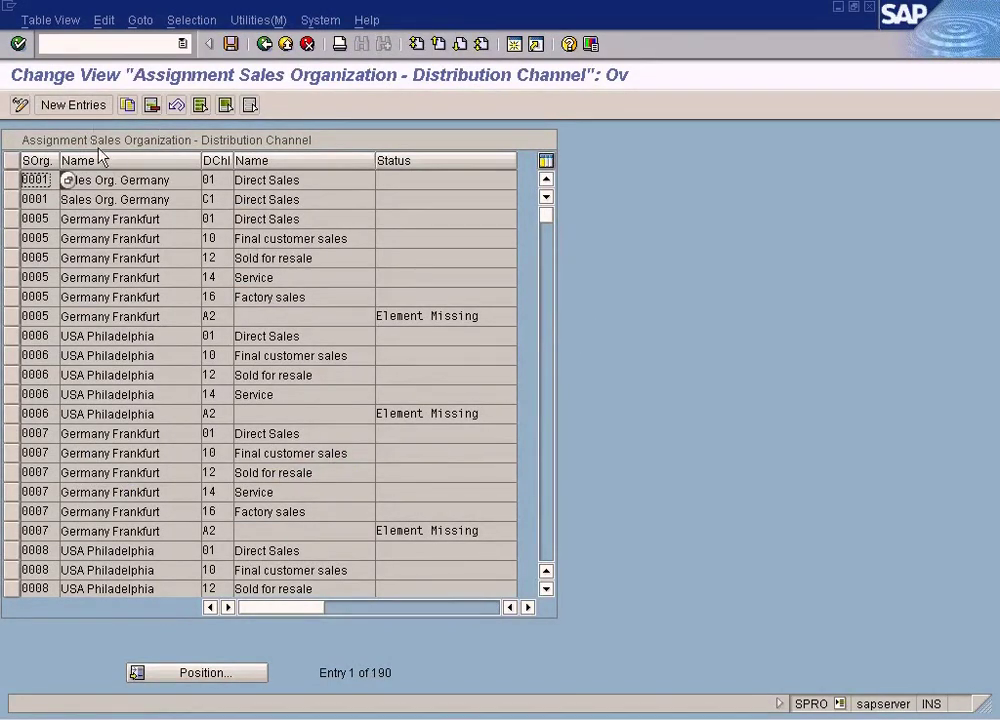
Start new assignment entries and assign distribution channel WH to sales organization NY in the first row.
left_click(76, 105)
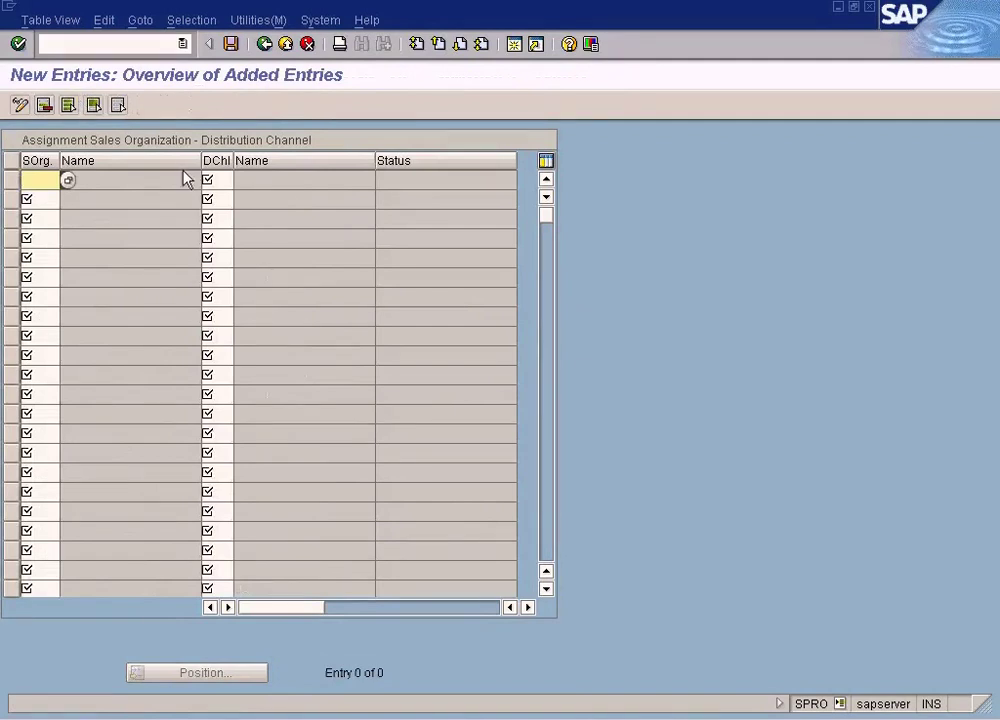
type("NY")
key("Tab")
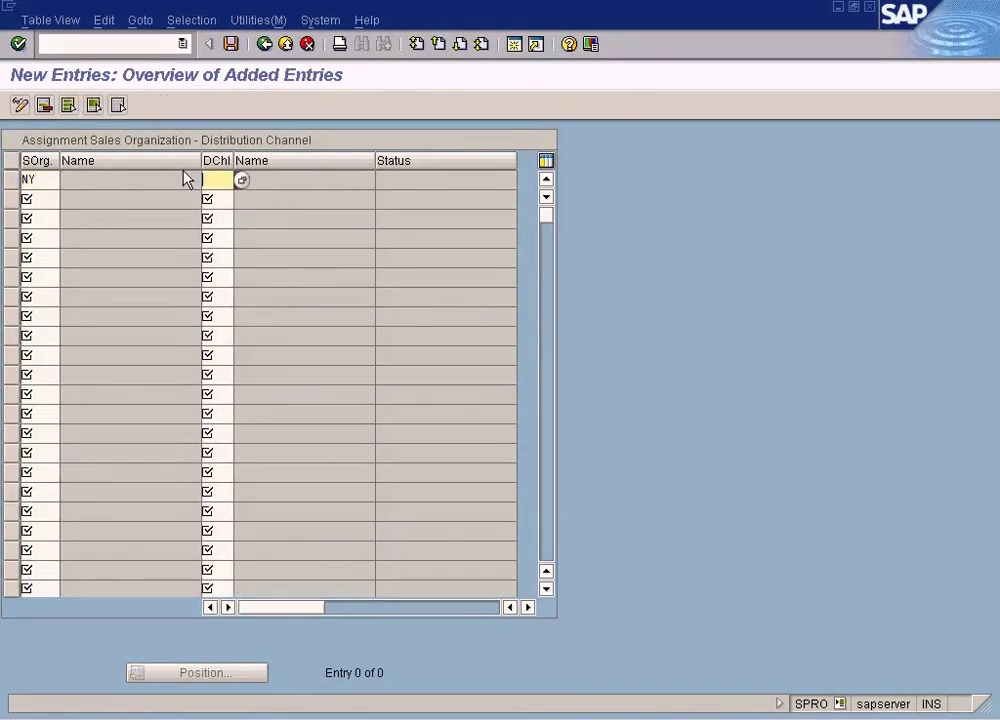
type("WH")
key("Tab")
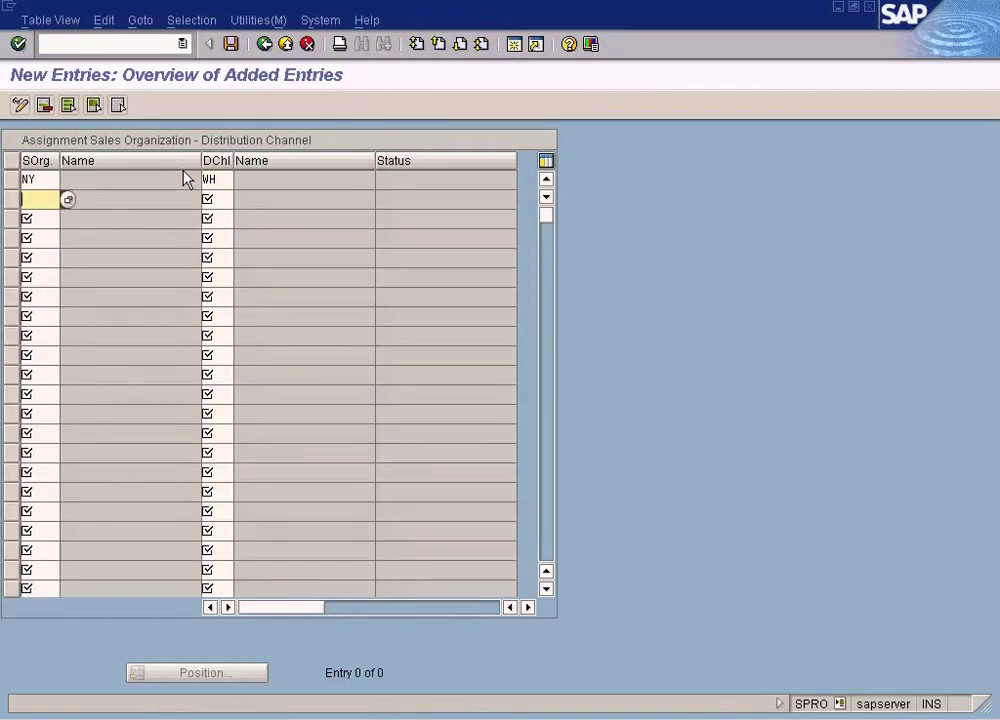
Fill the second row with sales organization NY and pick distribution channel RE "Retail" from the list of possible values.
type("WH")
key("Tab")
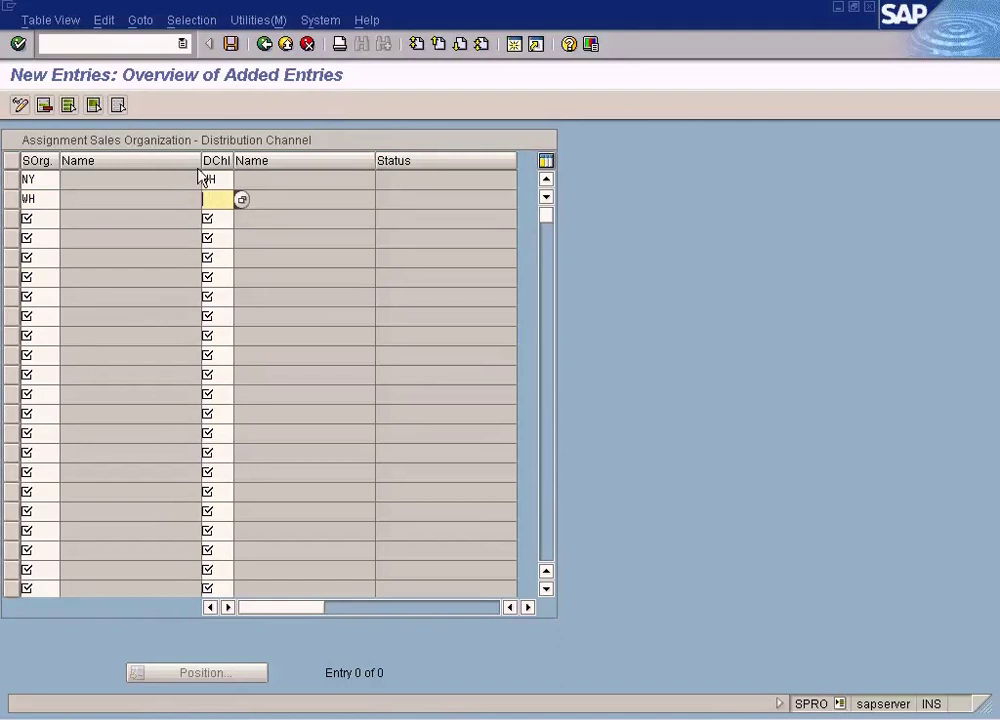
key("shift+Tab")
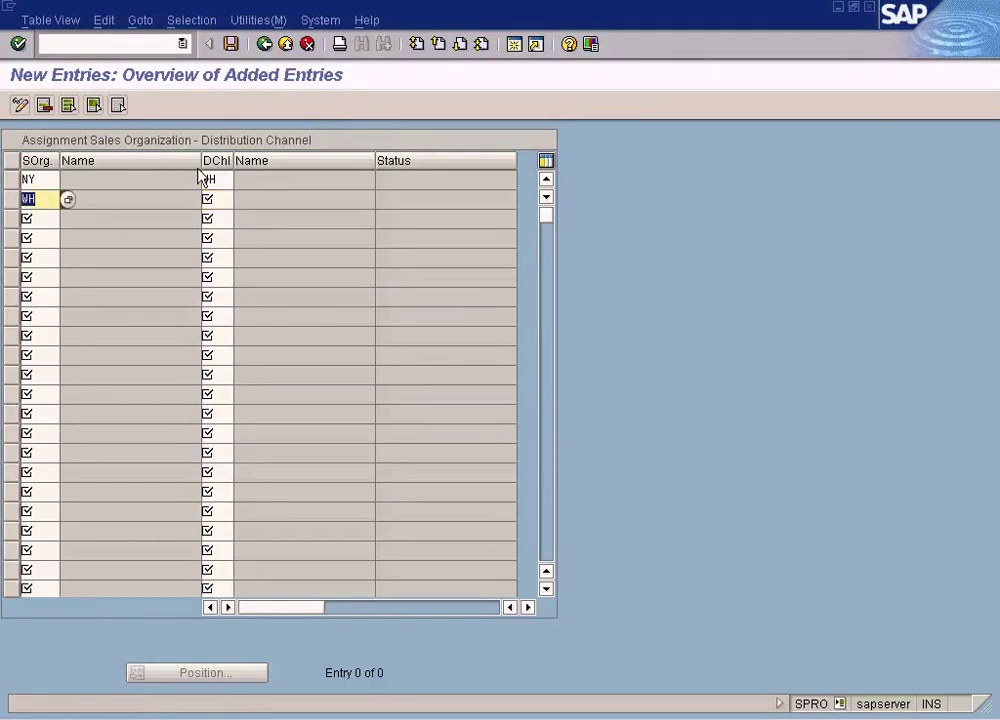
type("NY")
key("Tab")
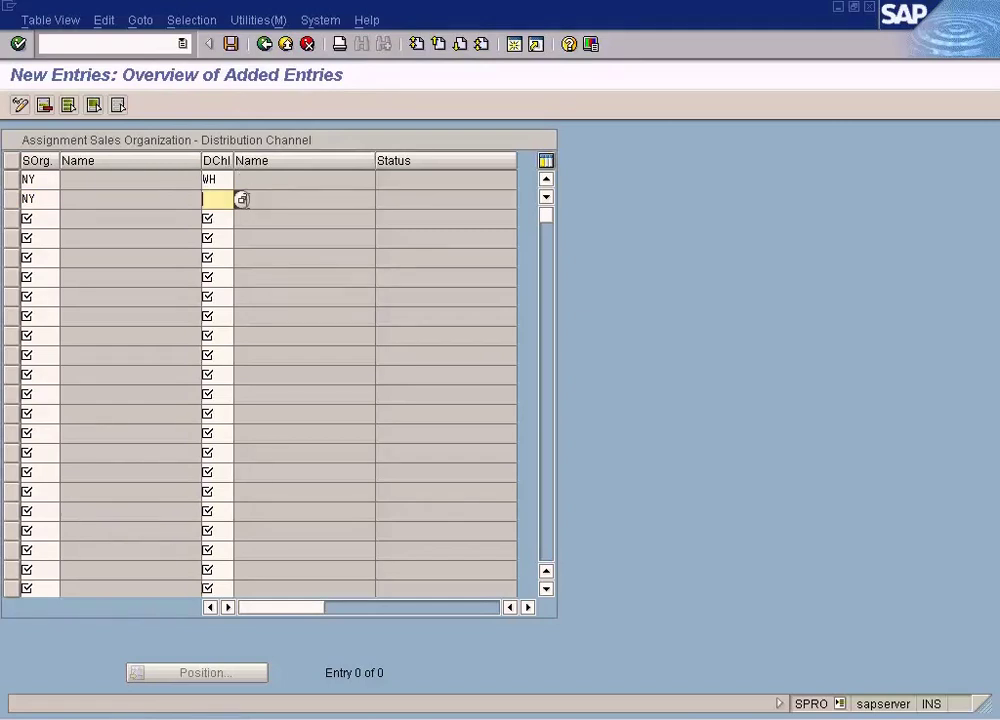
left_click(241, 199)
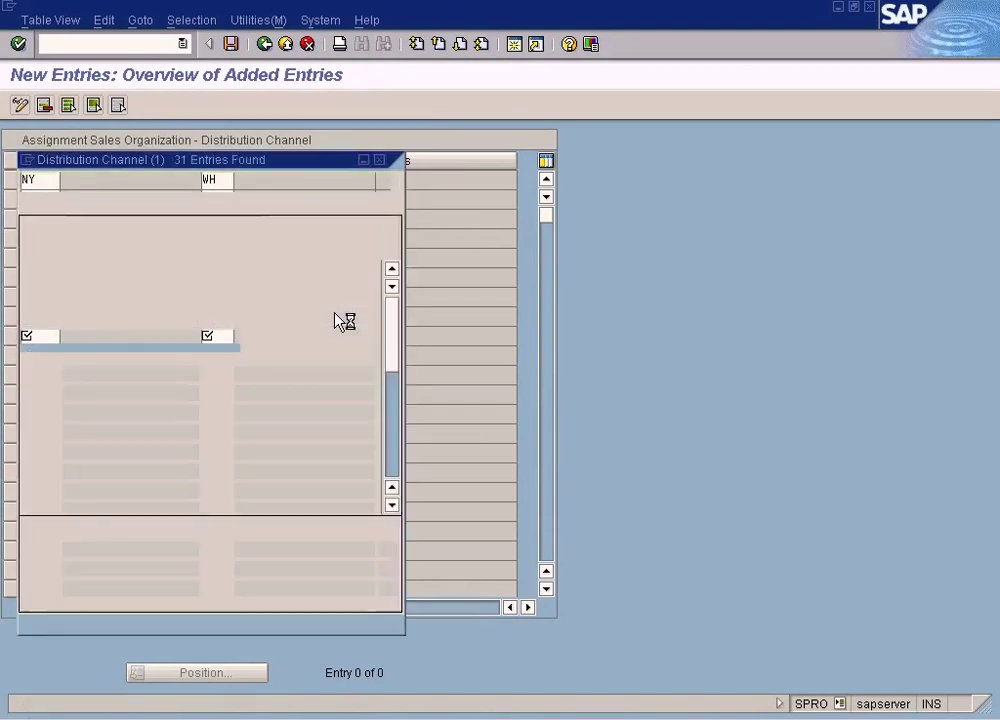
left_click_drag(394, 341, 408, 493)
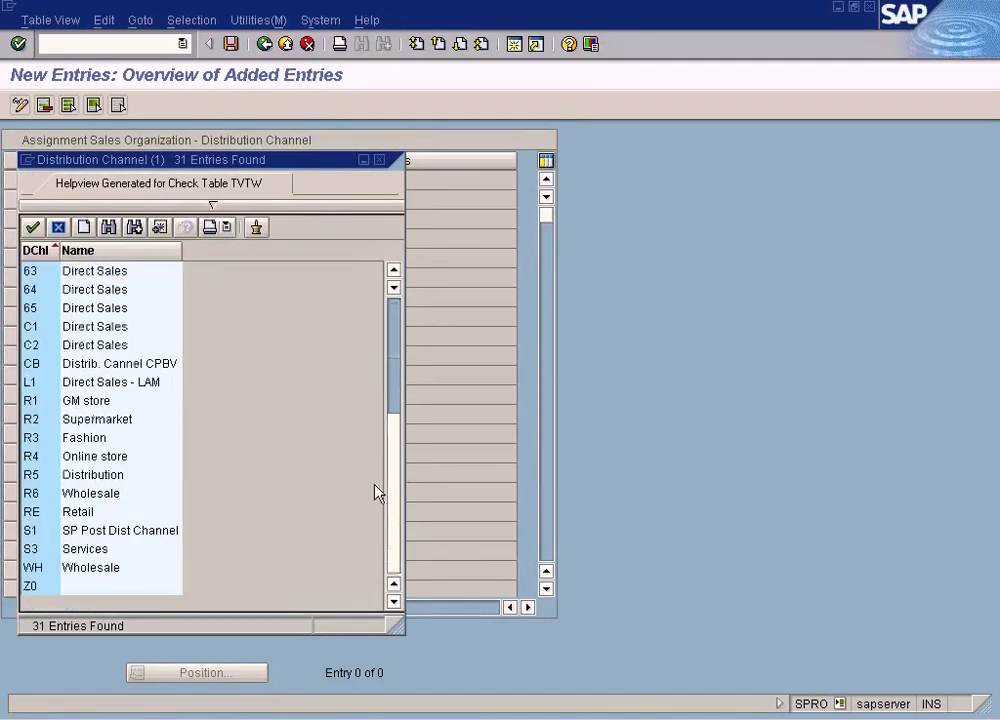
left_click(80, 513)
double_click(80, 514)
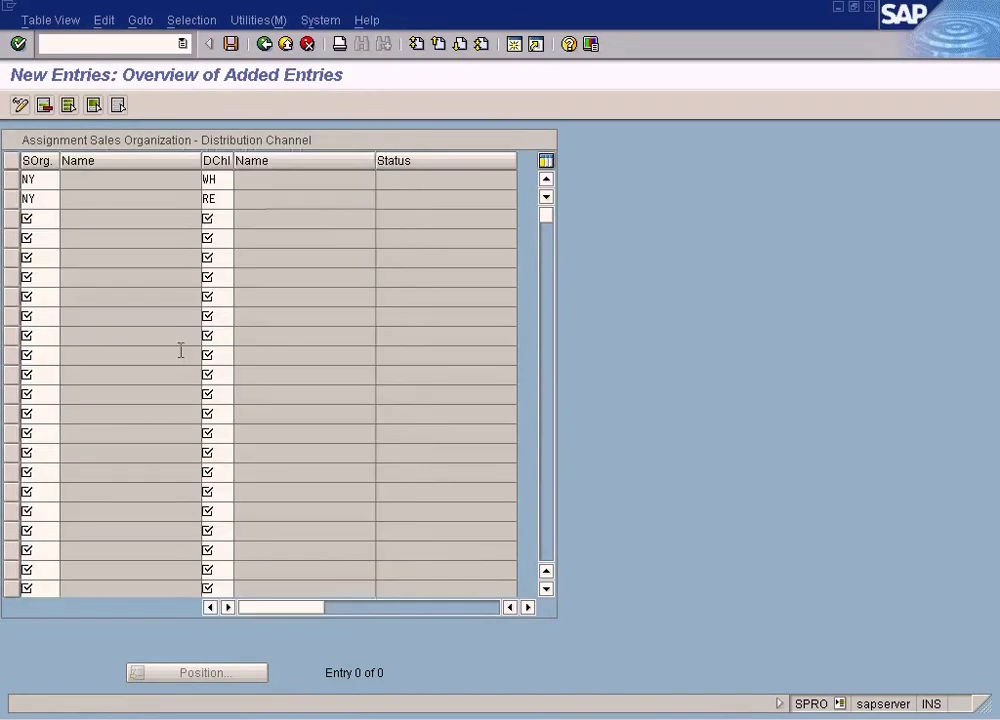
Assign distribution channels WH and RE to sales organization WH in the following two rows and save the entries.
left_click(40, 220)
type("WH")
key("Tab")
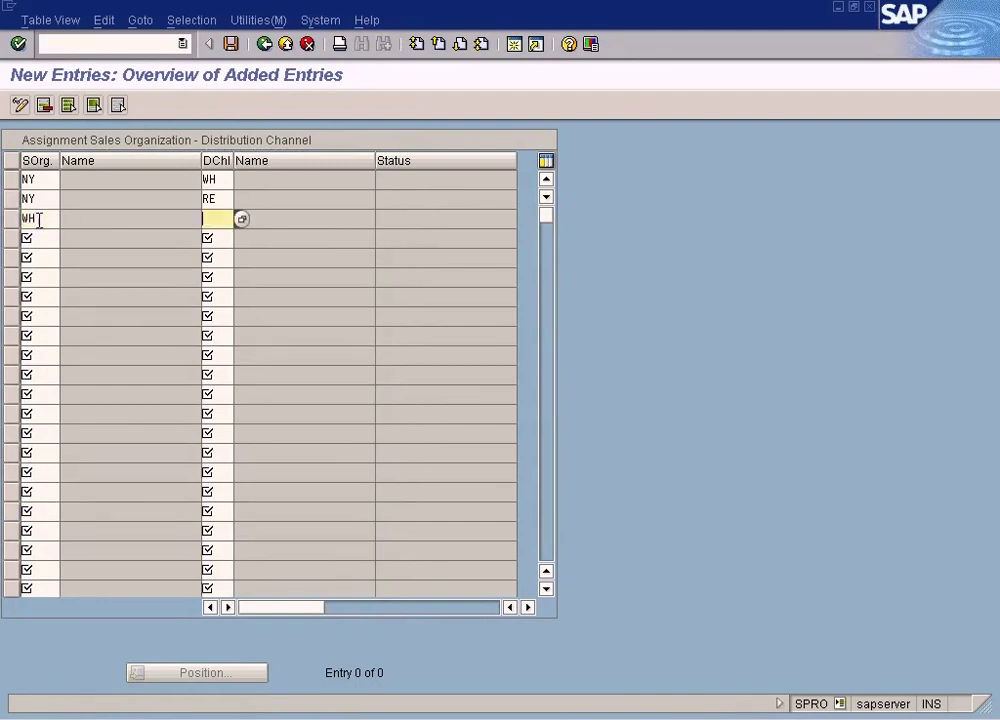
key("Tab")
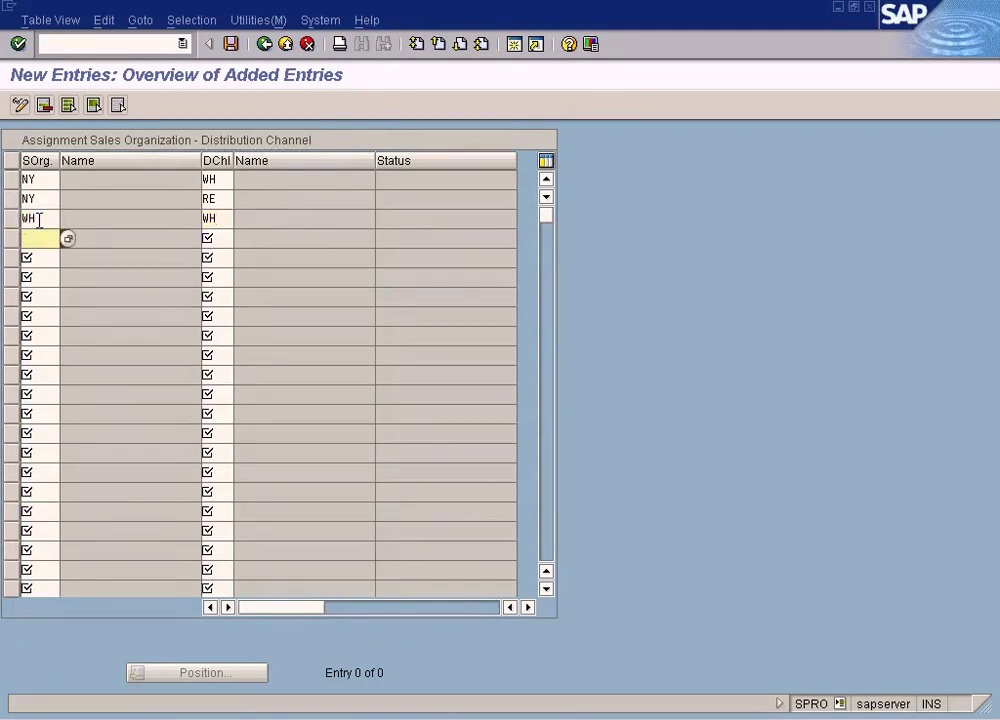
type("WH")
key("Tab")
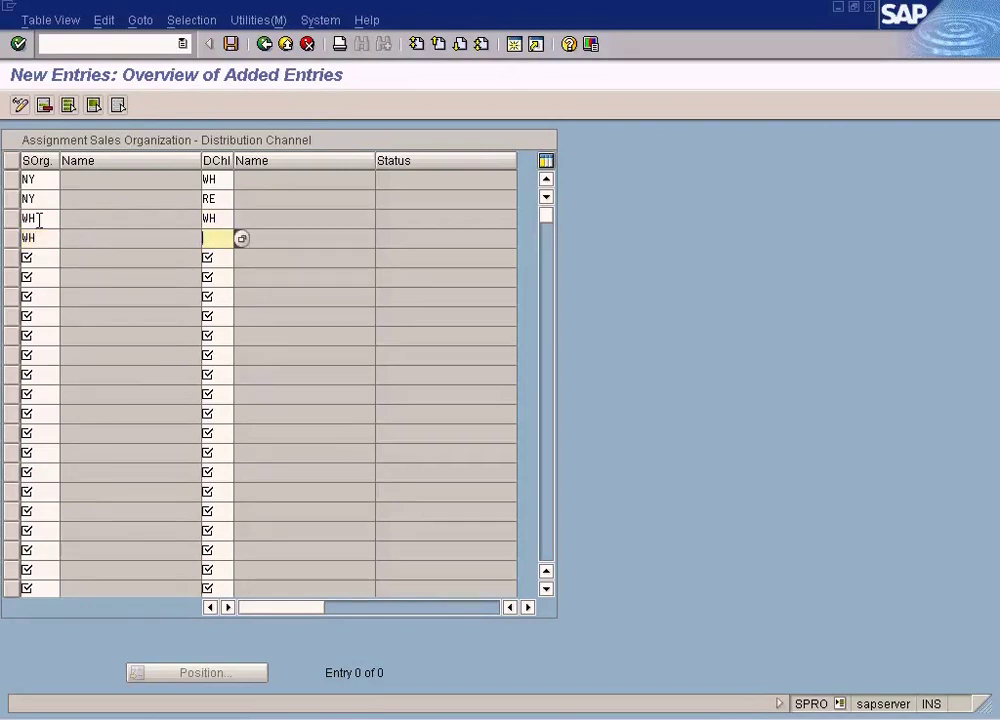
left_click(231, 43)
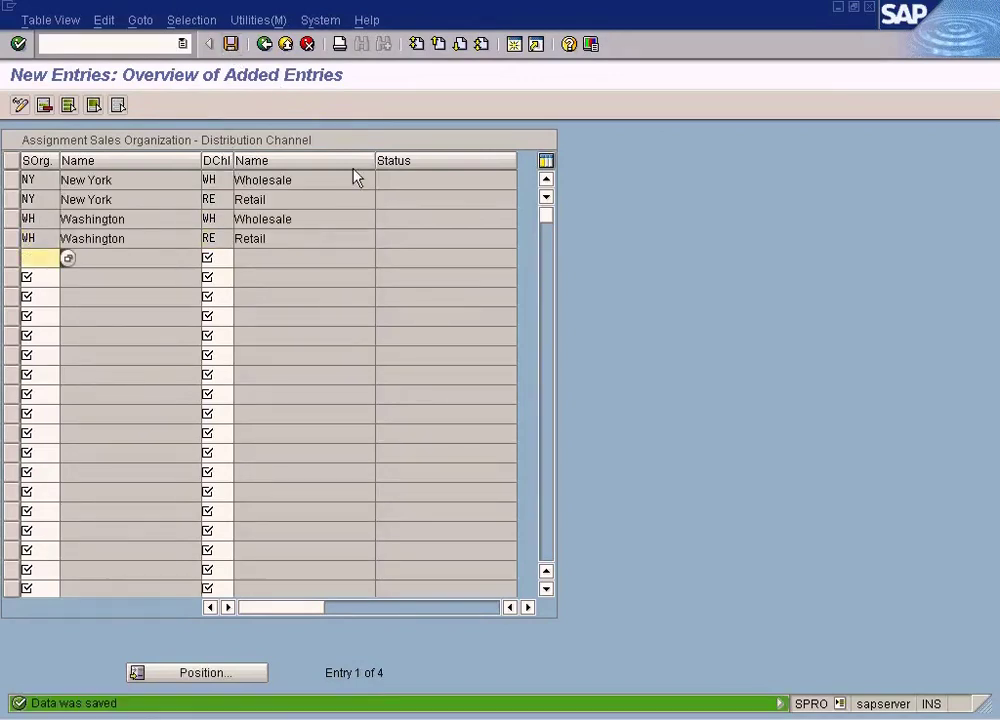
Review the Wholesale and Retail assignments of New York and Washington, and leave the assignment view.
left_click(268, 181)
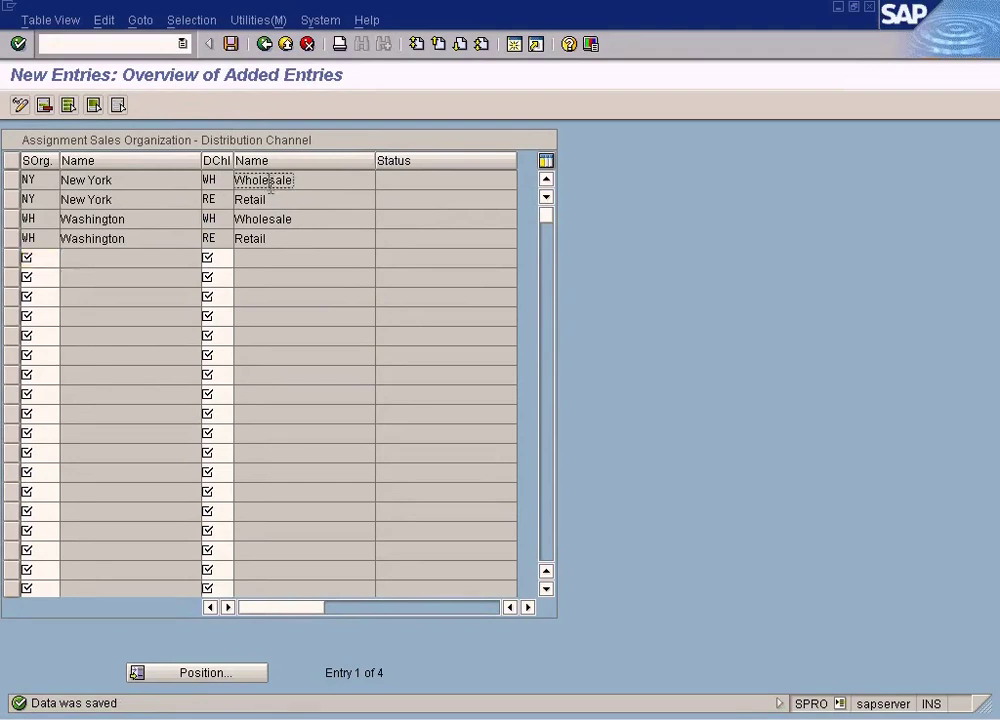
left_click(262, 200)
left_click(266, 181)
left_click(265, 200)
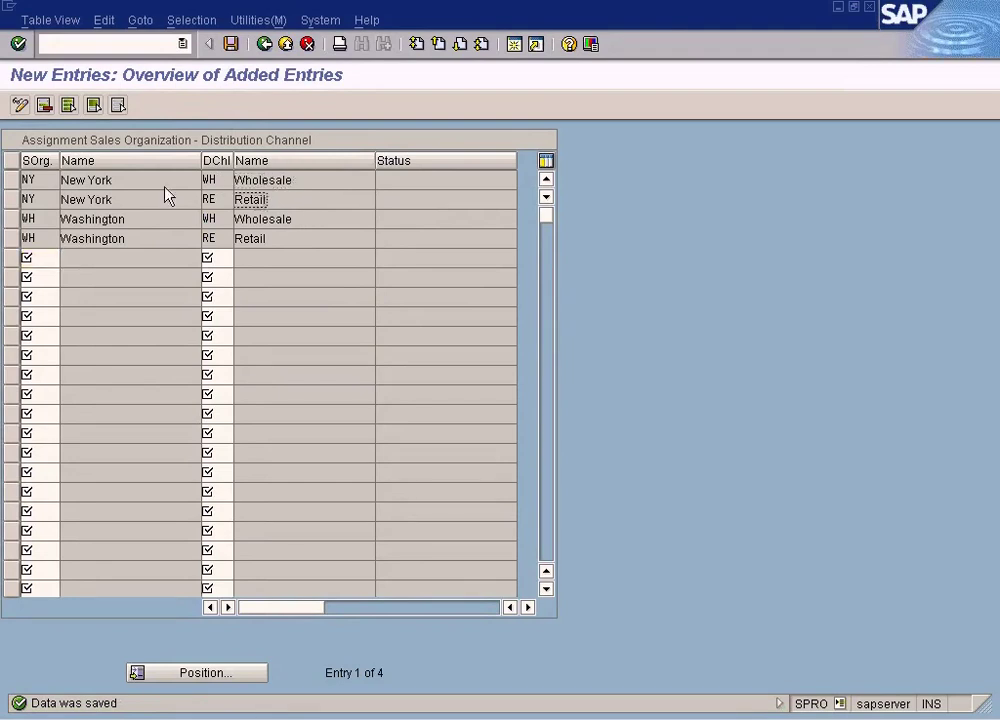
left_click(116, 199)
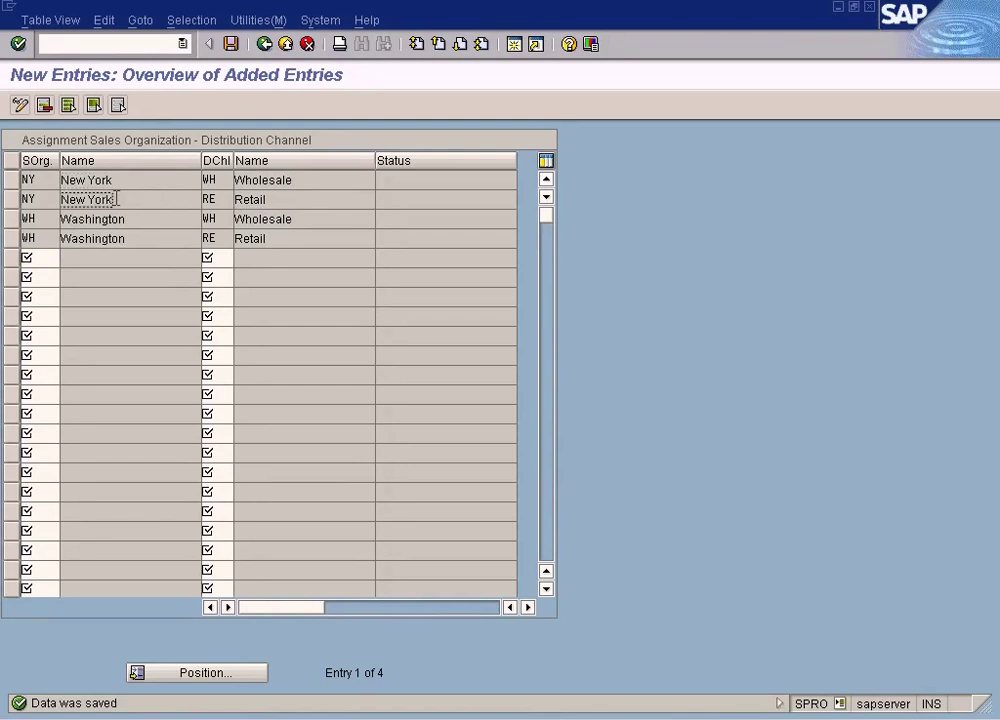
left_click(128, 220)
left_click(262, 238)
left_click(265, 45)
left_click(265, 45)
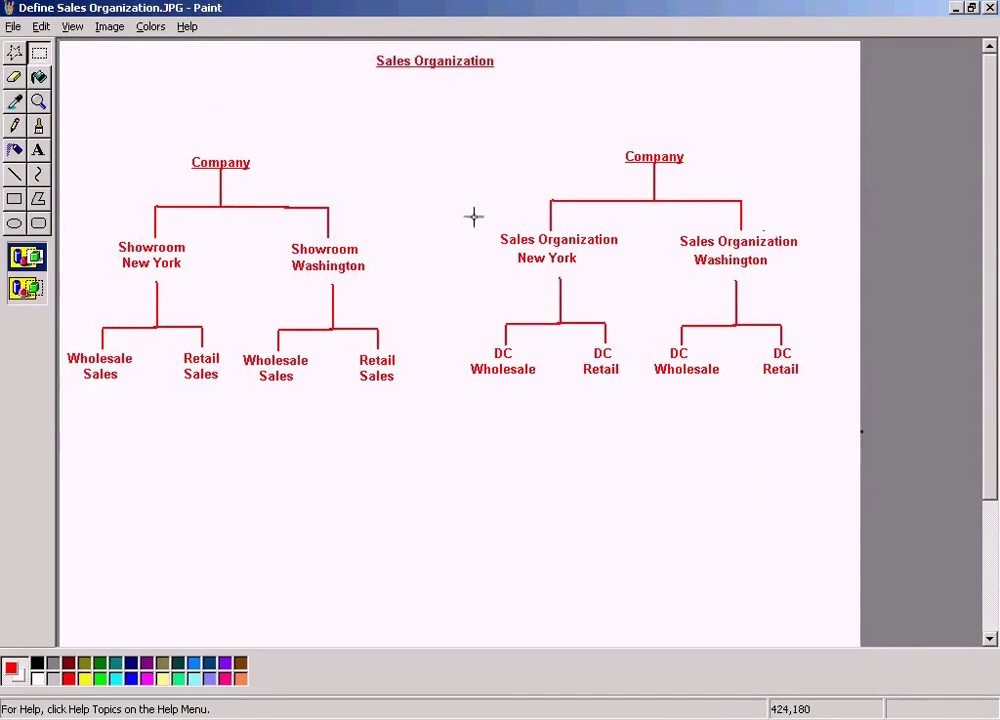
In the Paint diagram, point out the sales organizations and their distribution channels with temporary selection frames, leaving the drawing unmodified.
left_click_drag(473, 216, 834, 396)
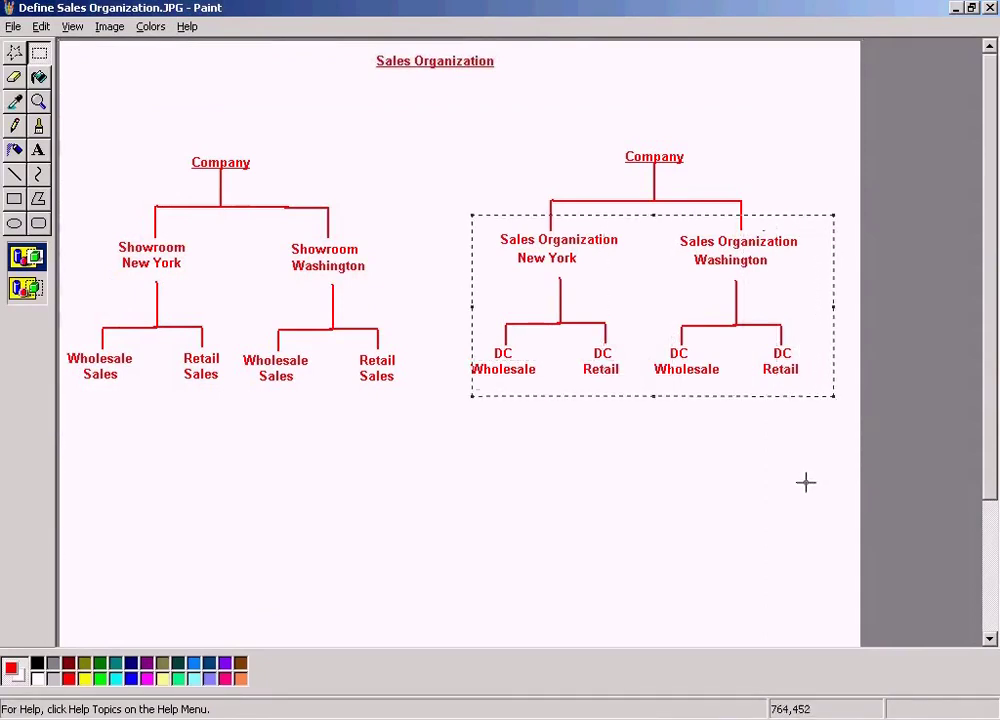
left_click(806, 483)
left_click_drag(471, 335, 643, 399)
left_click_drag(482, 226, 643, 271)
left_click(641, 140)
left_click_drag(489, 224, 541, 243)
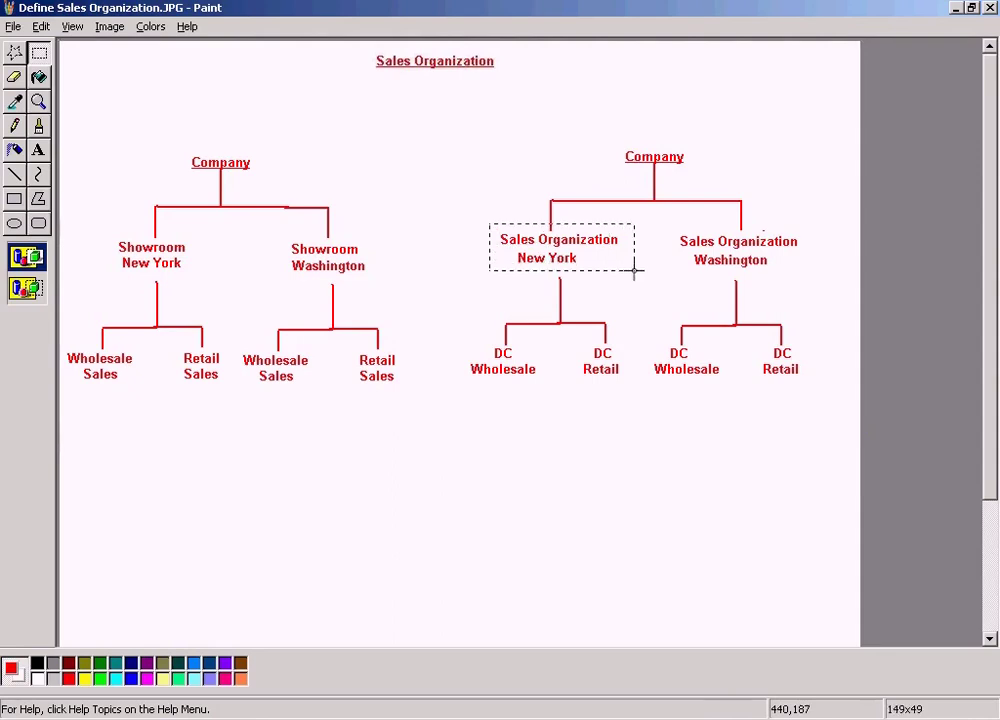
left_click(541, 396)
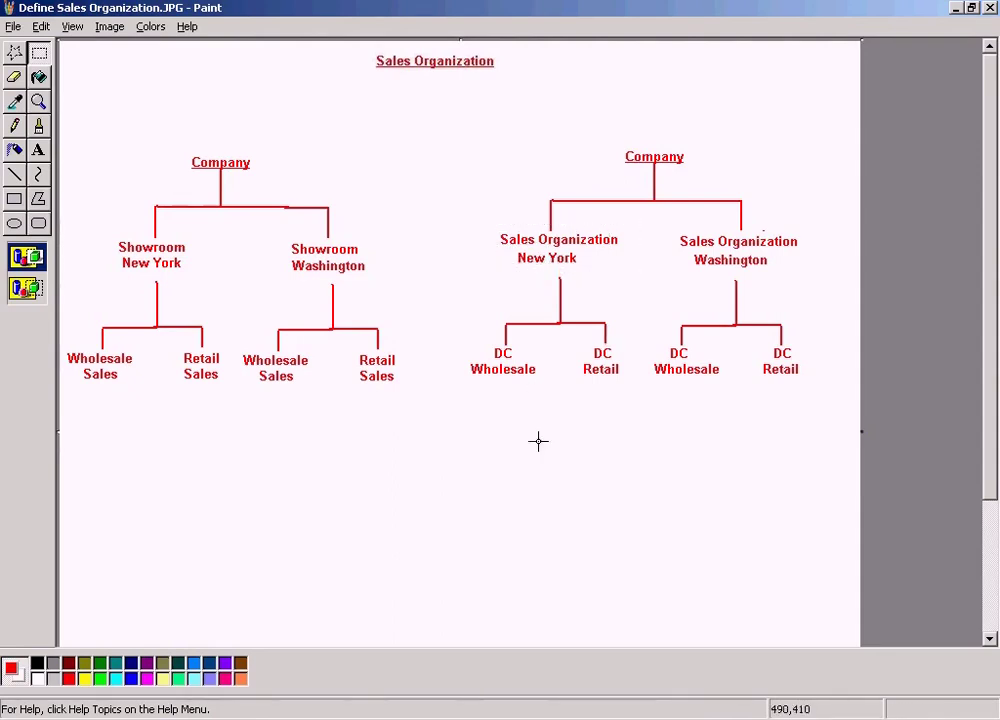
Switch to the SAP SD Training document in Word and place the cursor at the end of the Define Distribution Channels line.
key("alt+Tab")
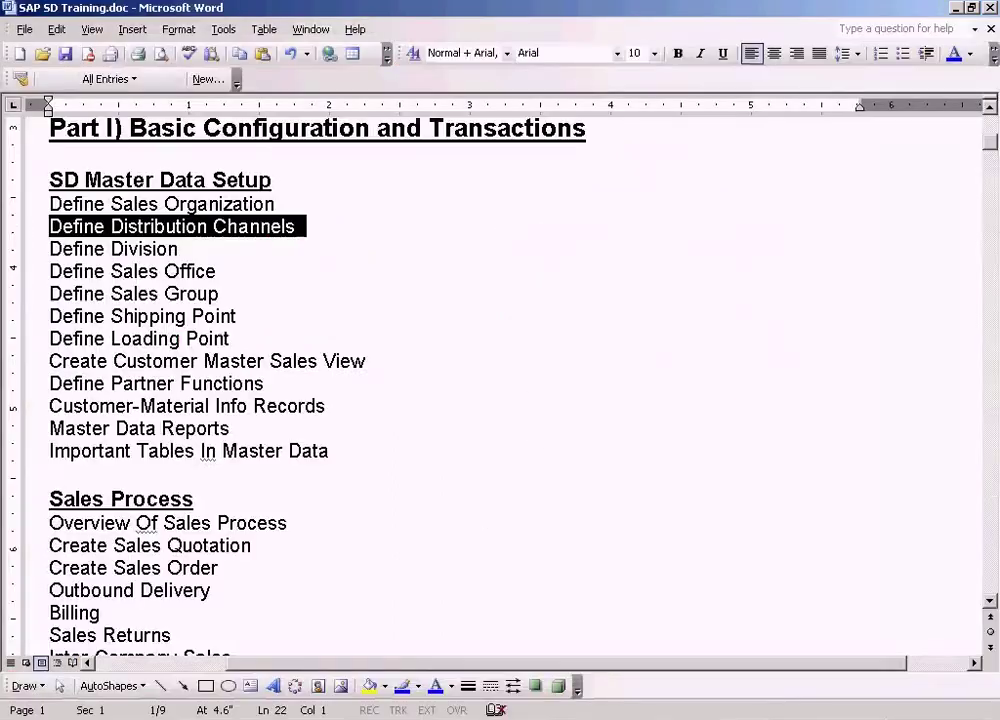
left_click(331, 230)
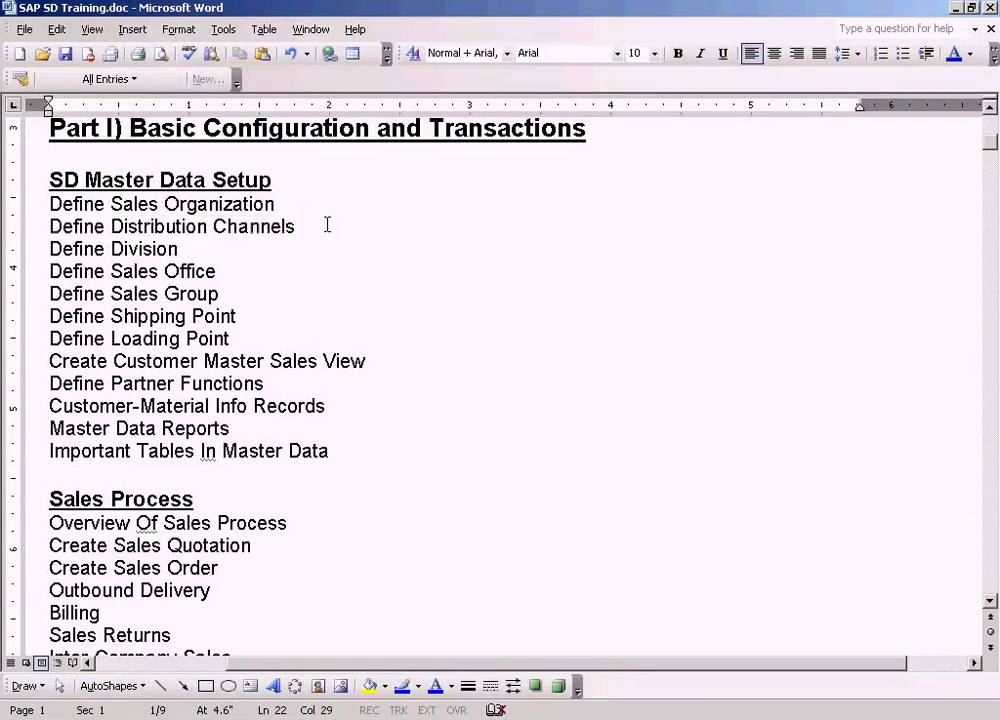